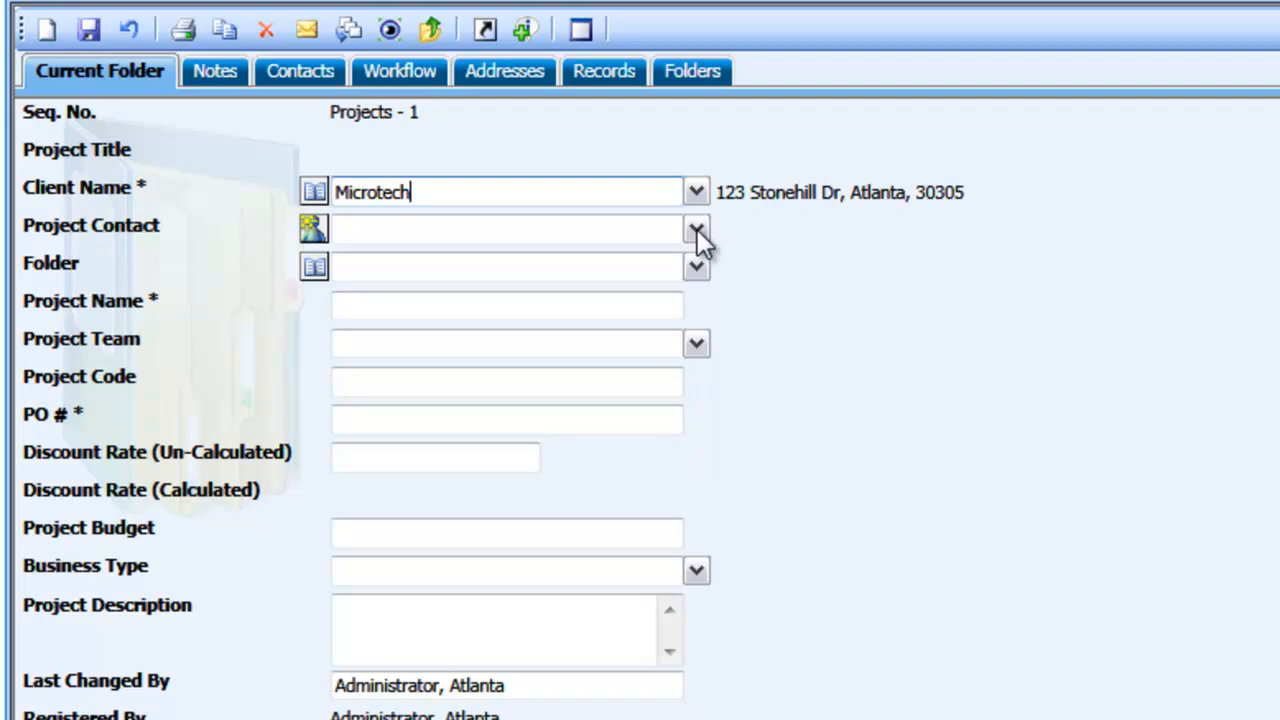
Select the first listed Microtech contact as the project contact and link the folder 02-05-2011 Microtech 16
click(697, 229)
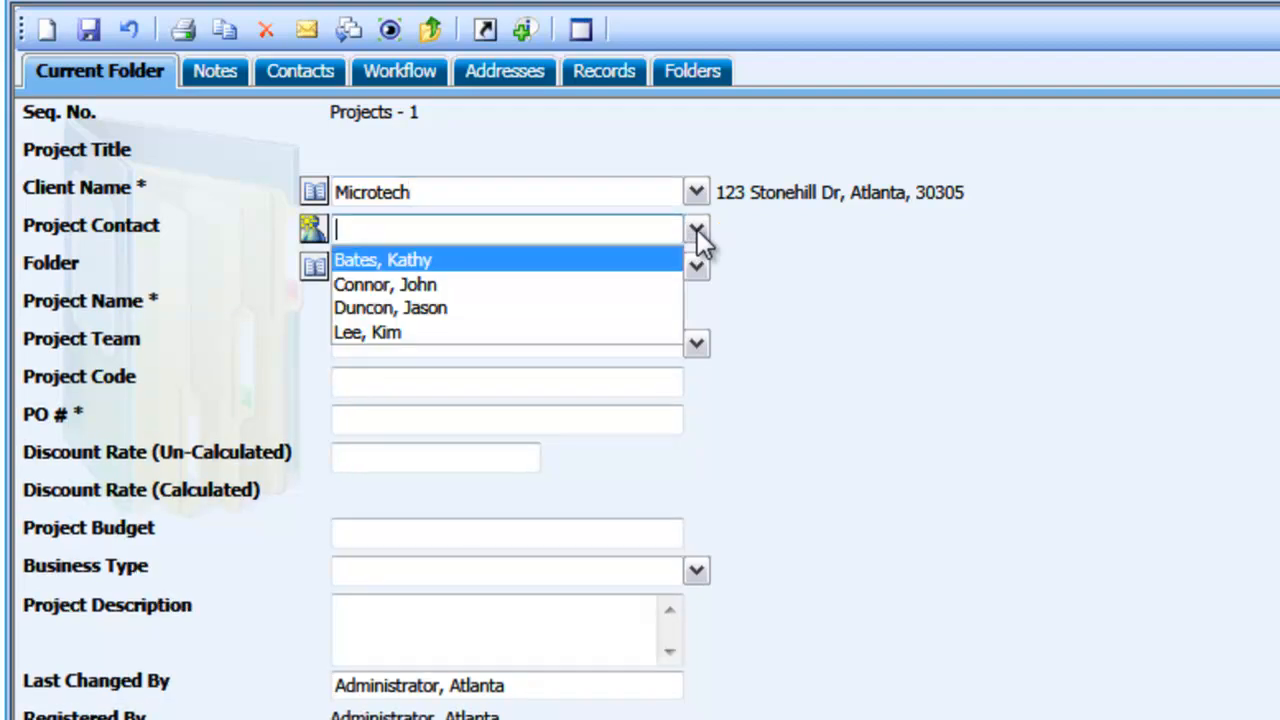
click(656, 259)
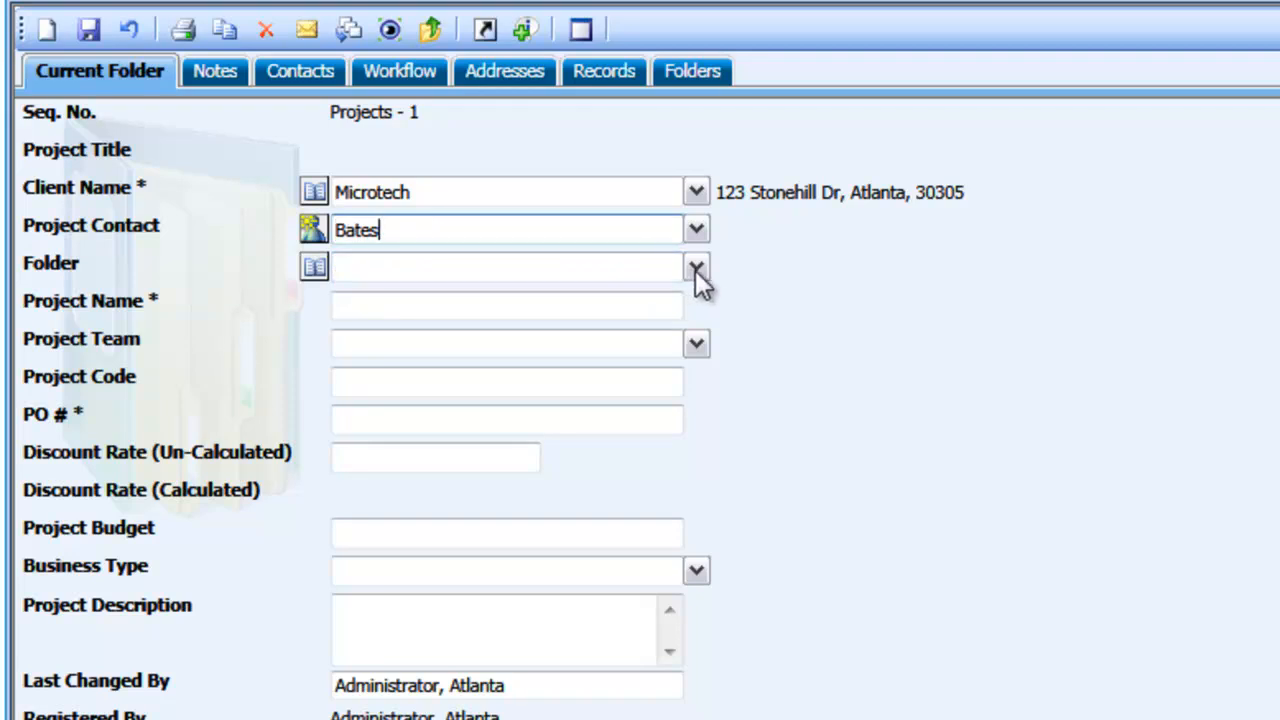
click(698, 273)
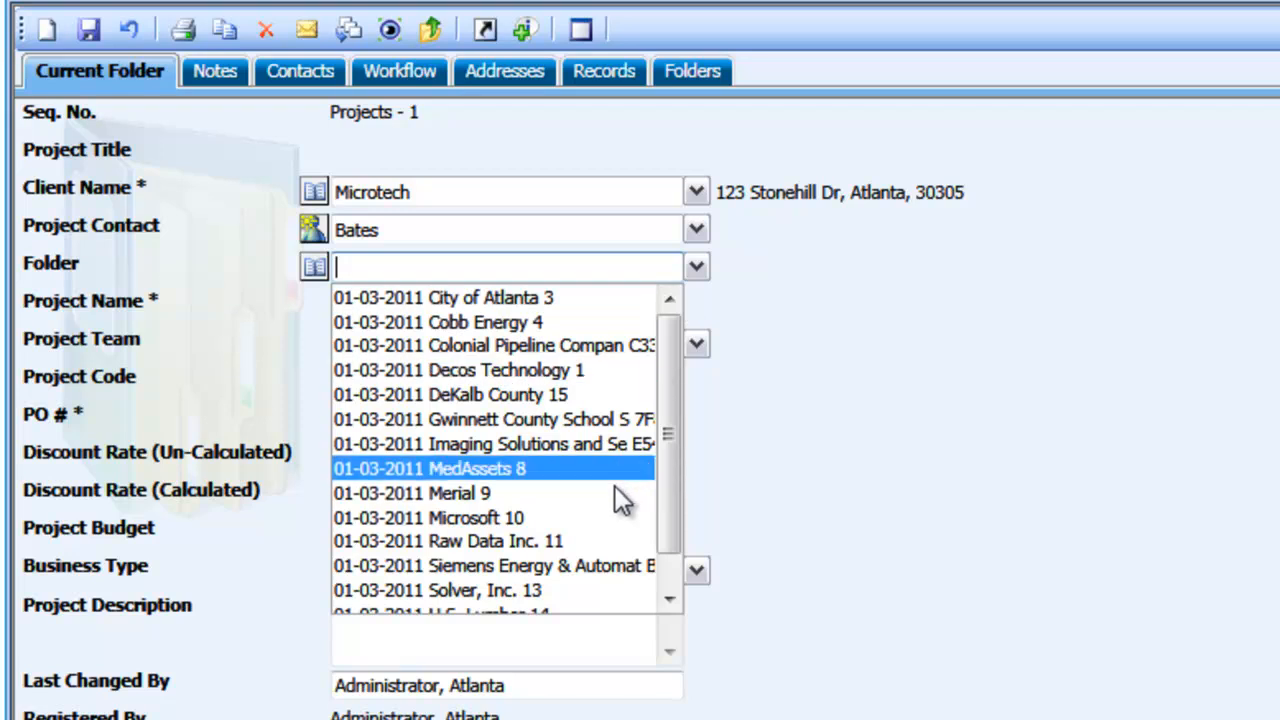
scroll(612, 535, down, 1)
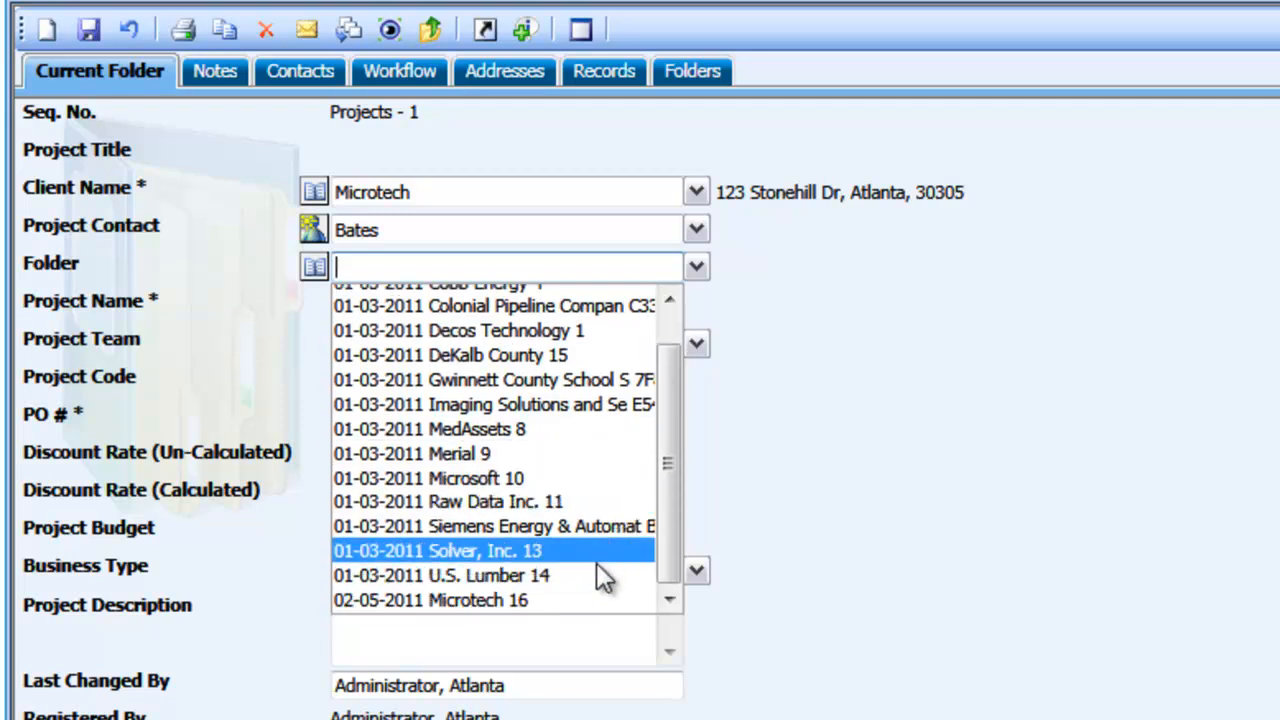
click(591, 600)
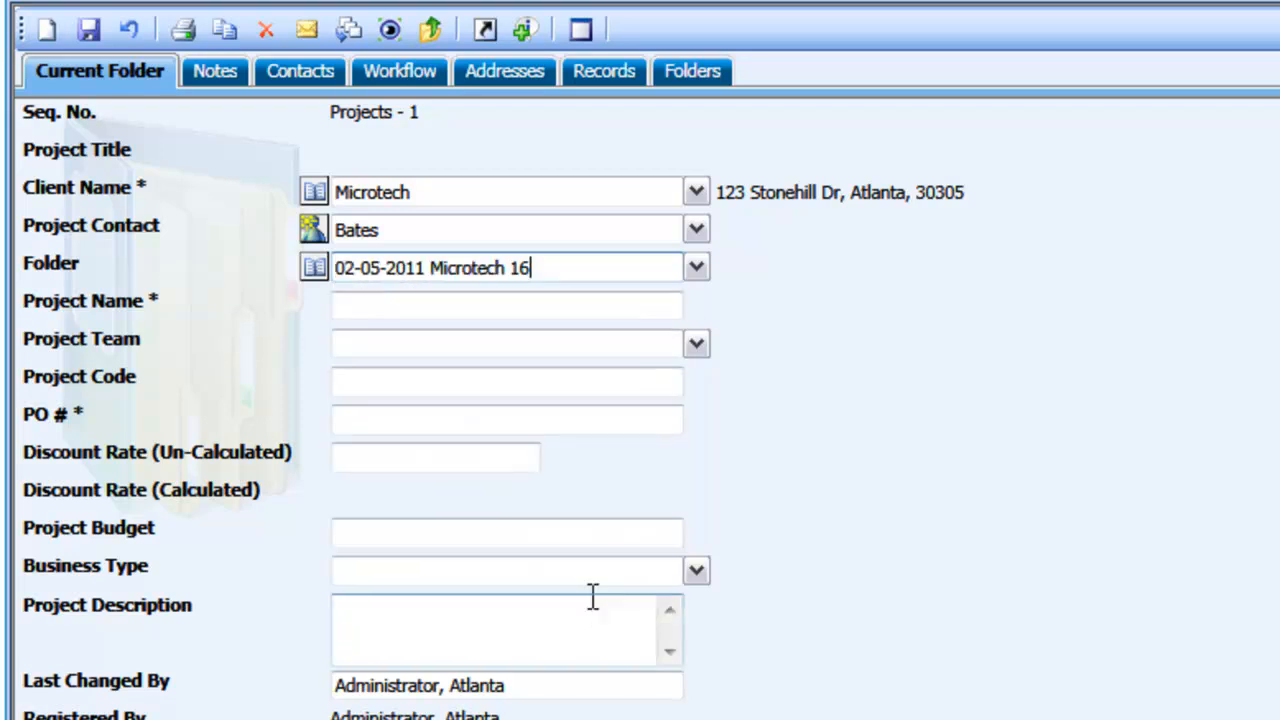
Enter "Project Mayhem" as the project name
click(564, 302)
text(P)
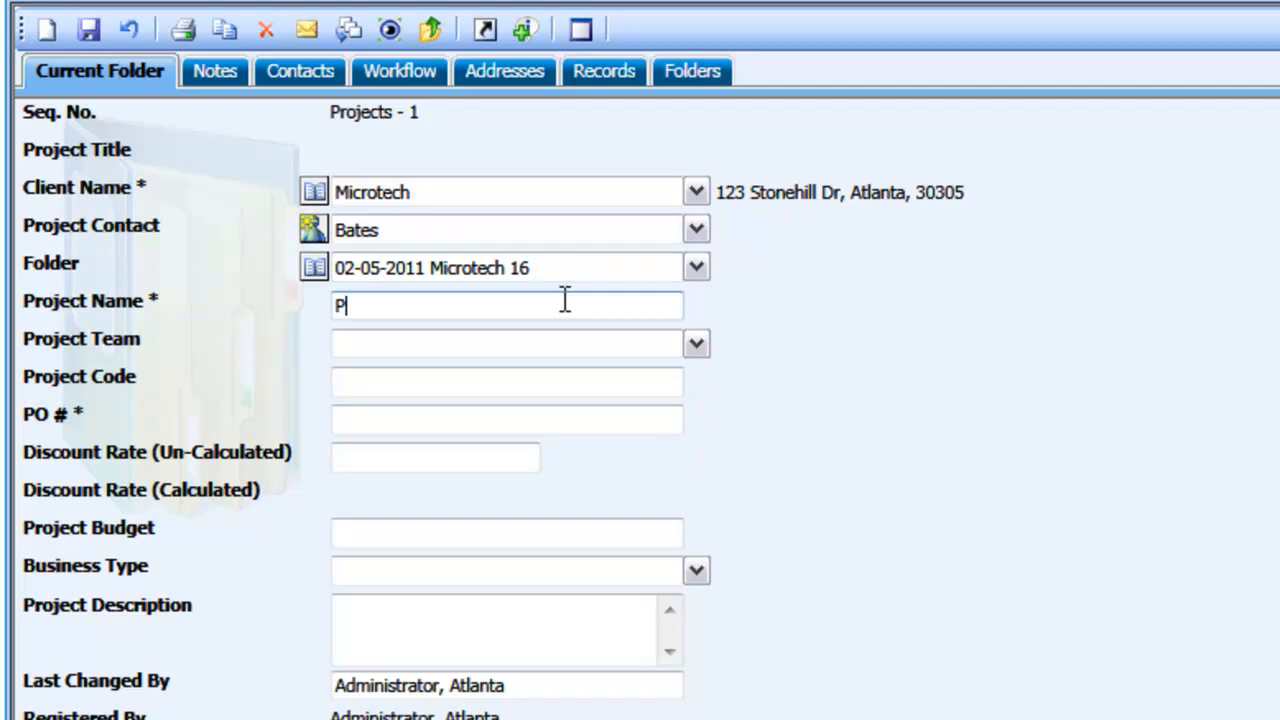
text(roject Mayhem)
key(Tab)
Add two employees from the list to the project team, separated by a semicolon
key(alt+Down)
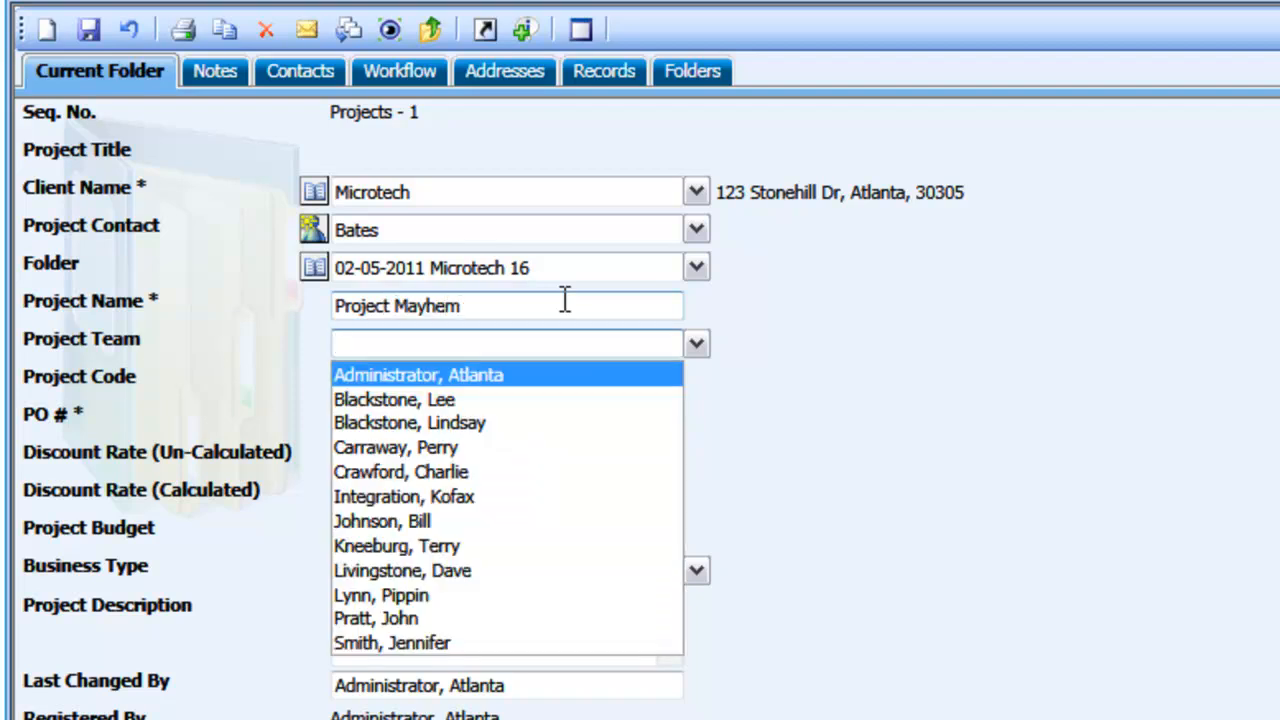
click(537, 600)
text(;)
key(alt+Down)
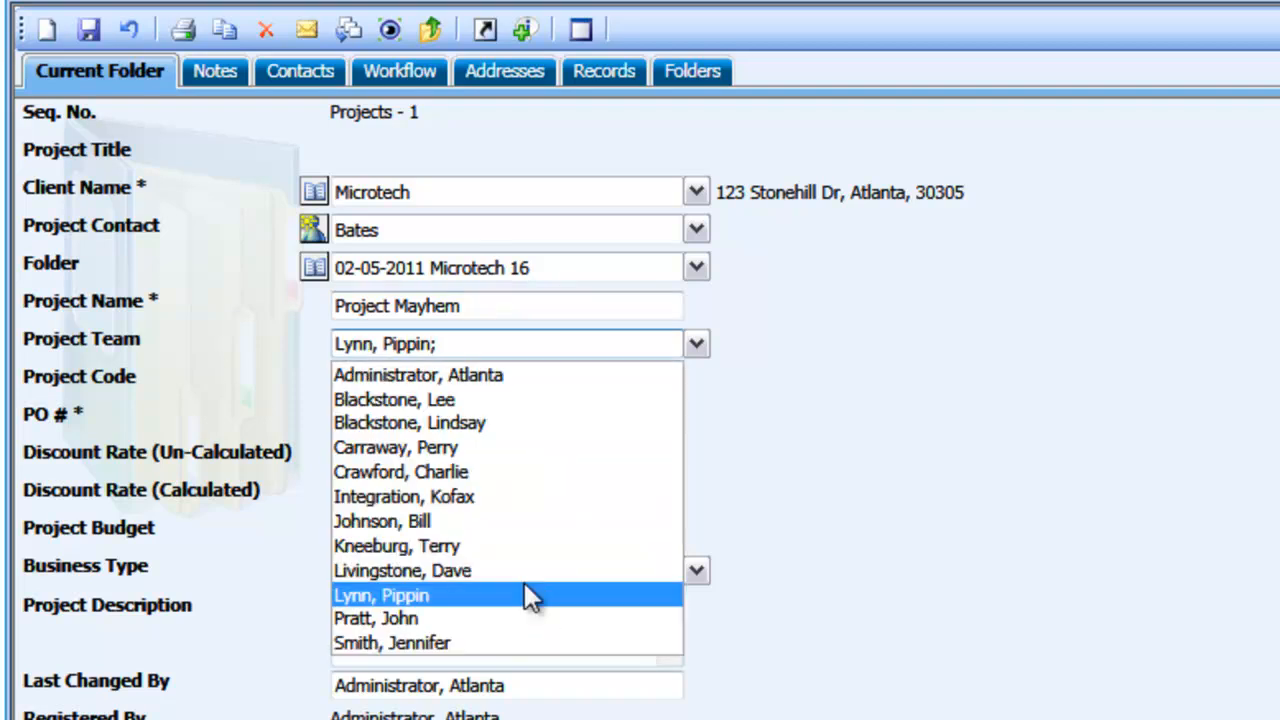
click(520, 420)
Enter 50505 as the project code and fill in the purchase order number
click(500, 380)
text(50505)
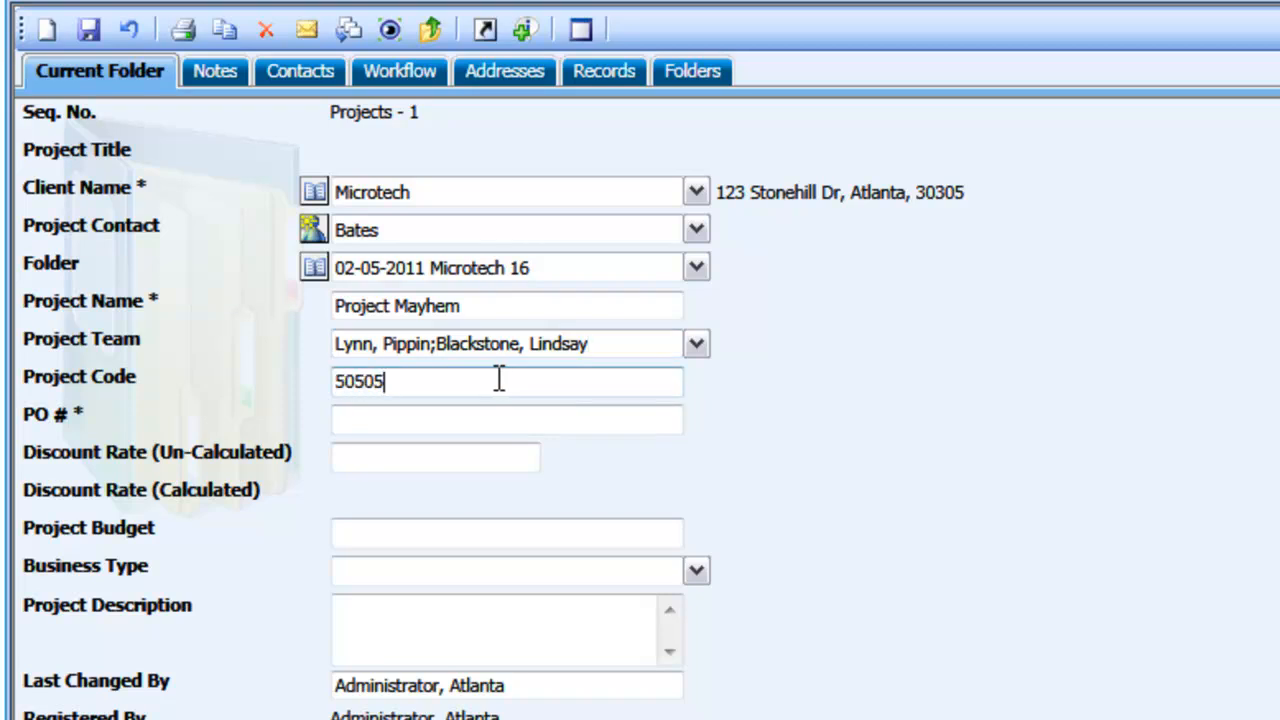
key(Tab)
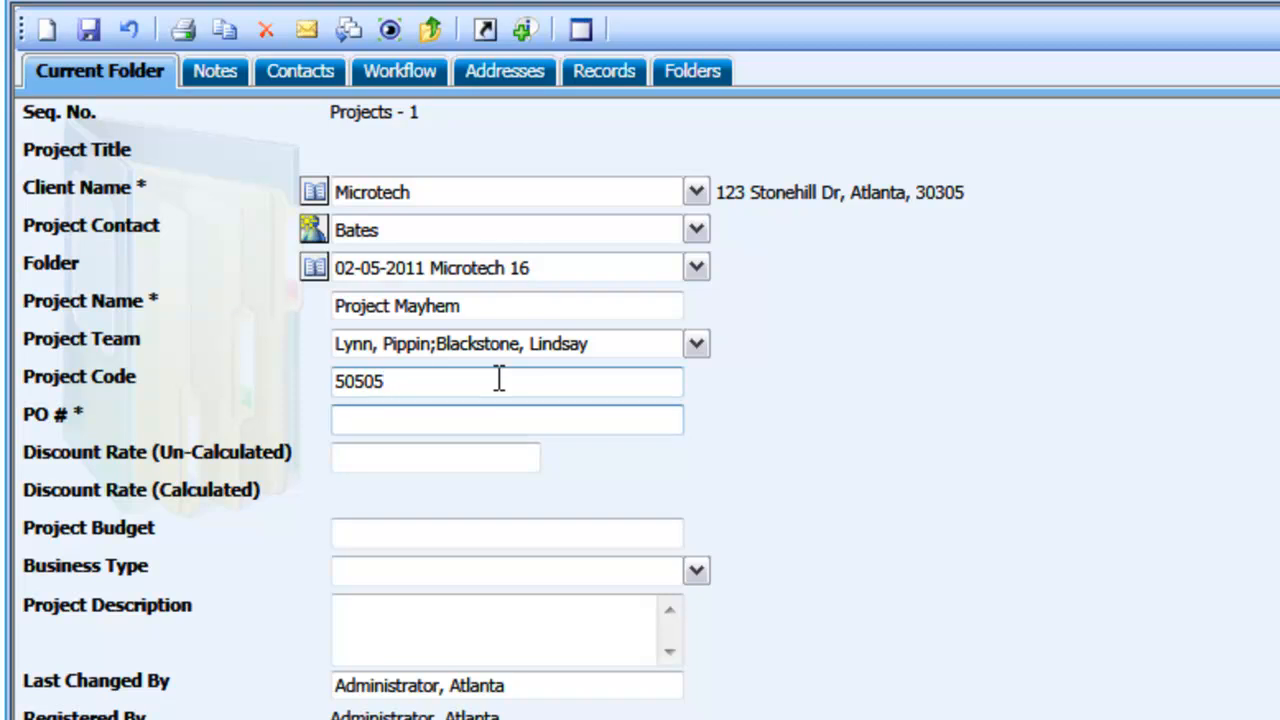
text(60606)
key(Tab)
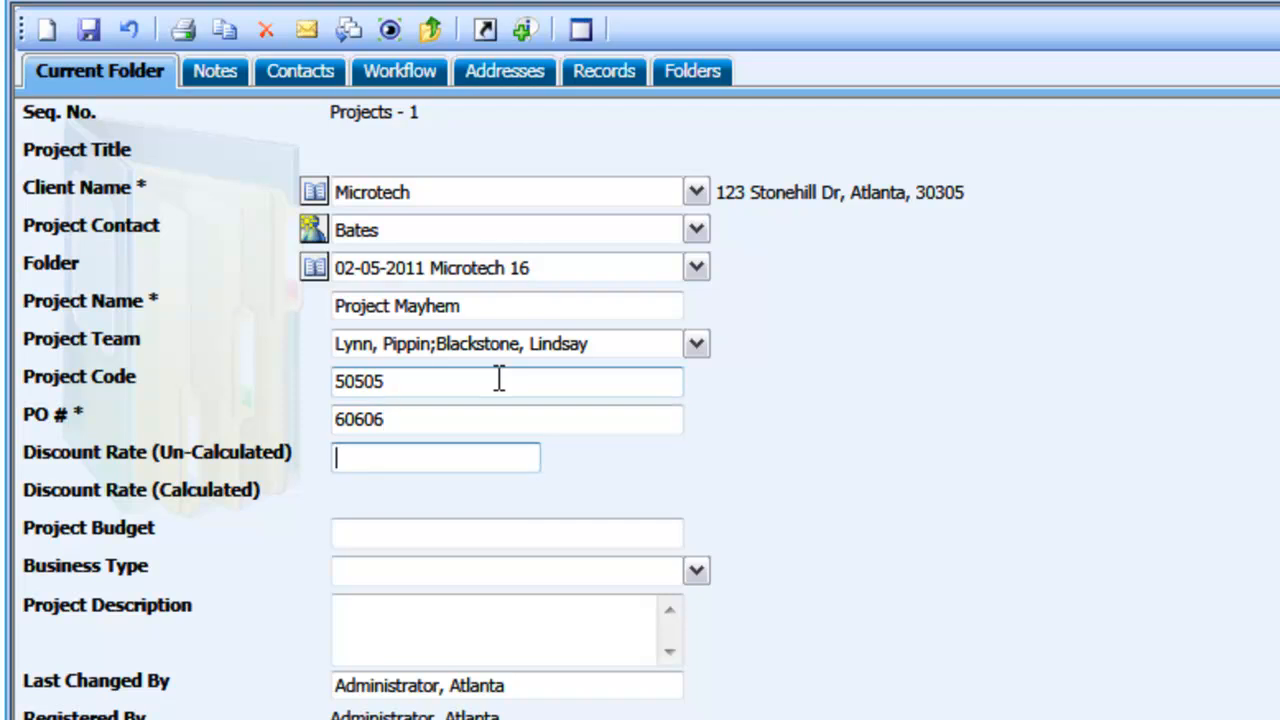
Set the un-calculated discount rate to 10
text(10)
key(Tab)
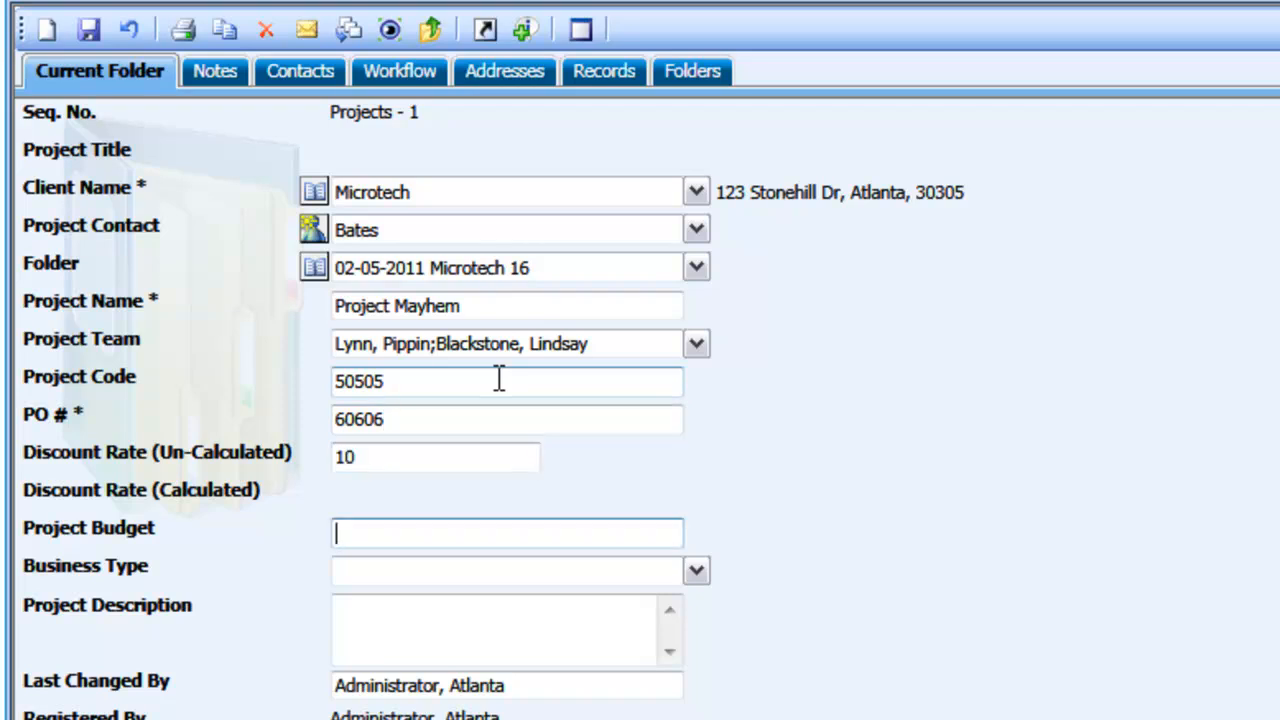
Set the project budget to 200000 and the business type to Business Intelligence
text(200000)
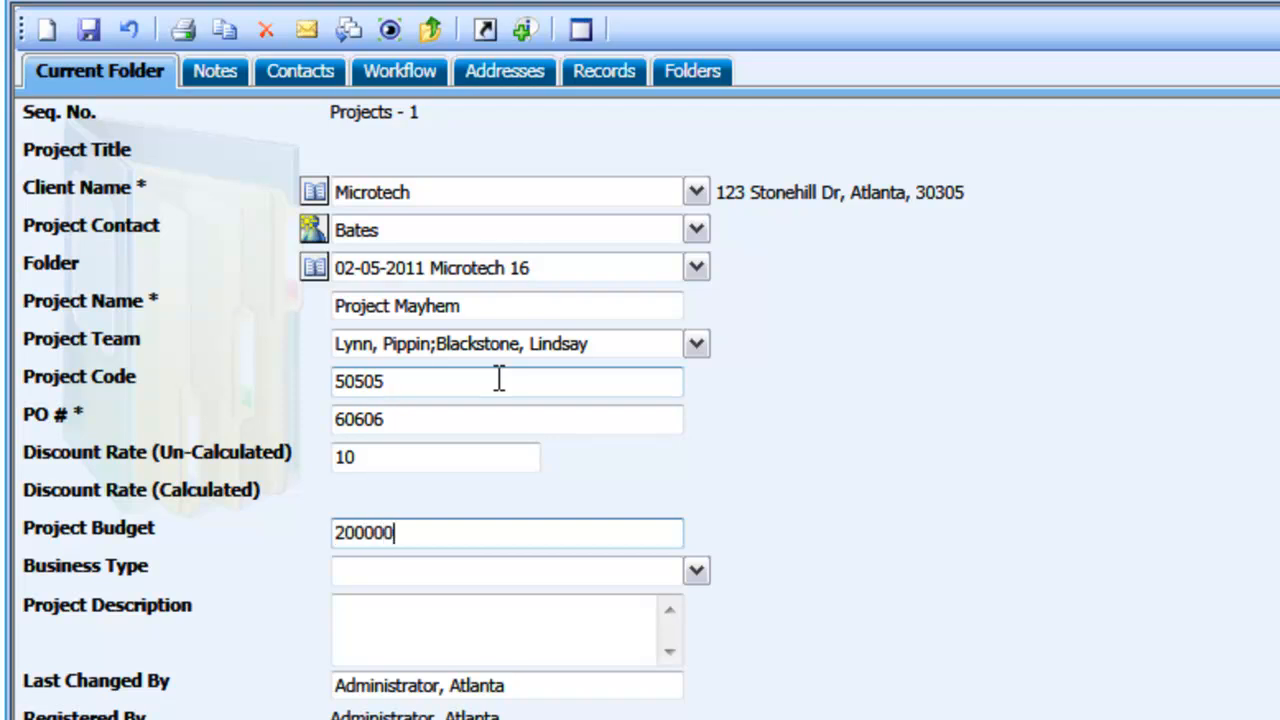
click(697, 575)
click(577, 650)
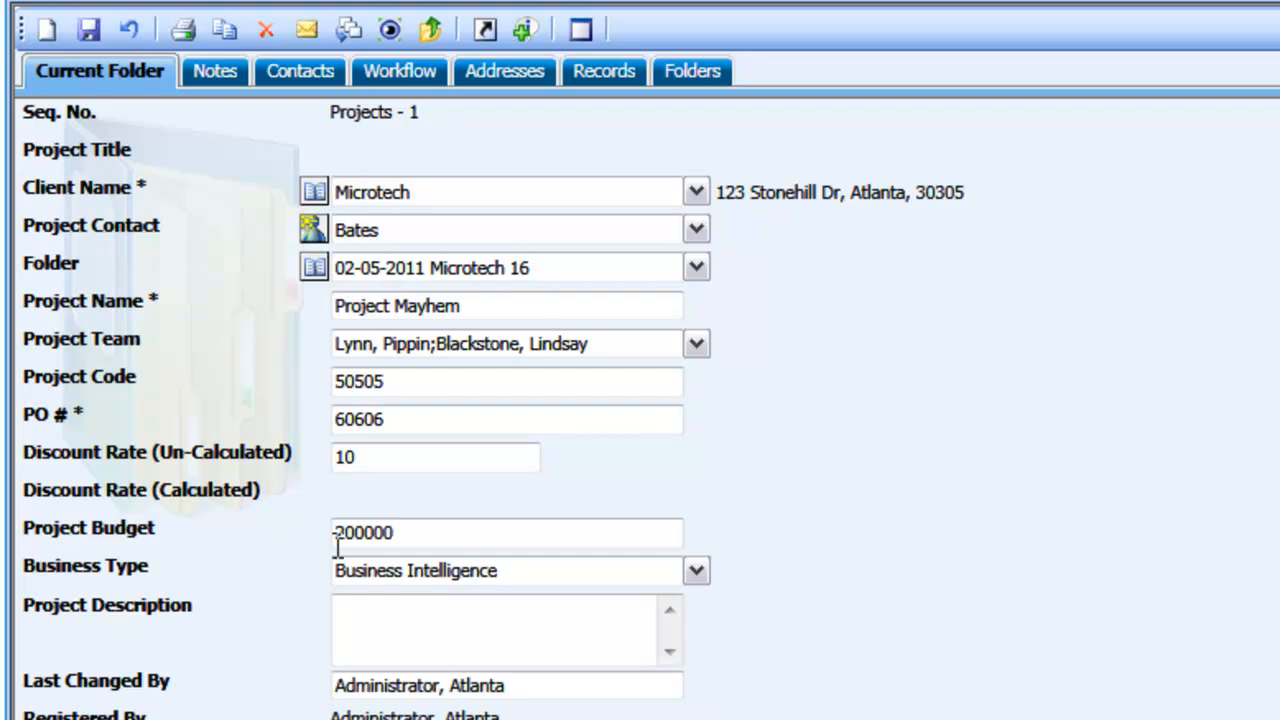
Paste the copied text about Microtech's market strategy as the project description and save the project folder
click(517, 628)
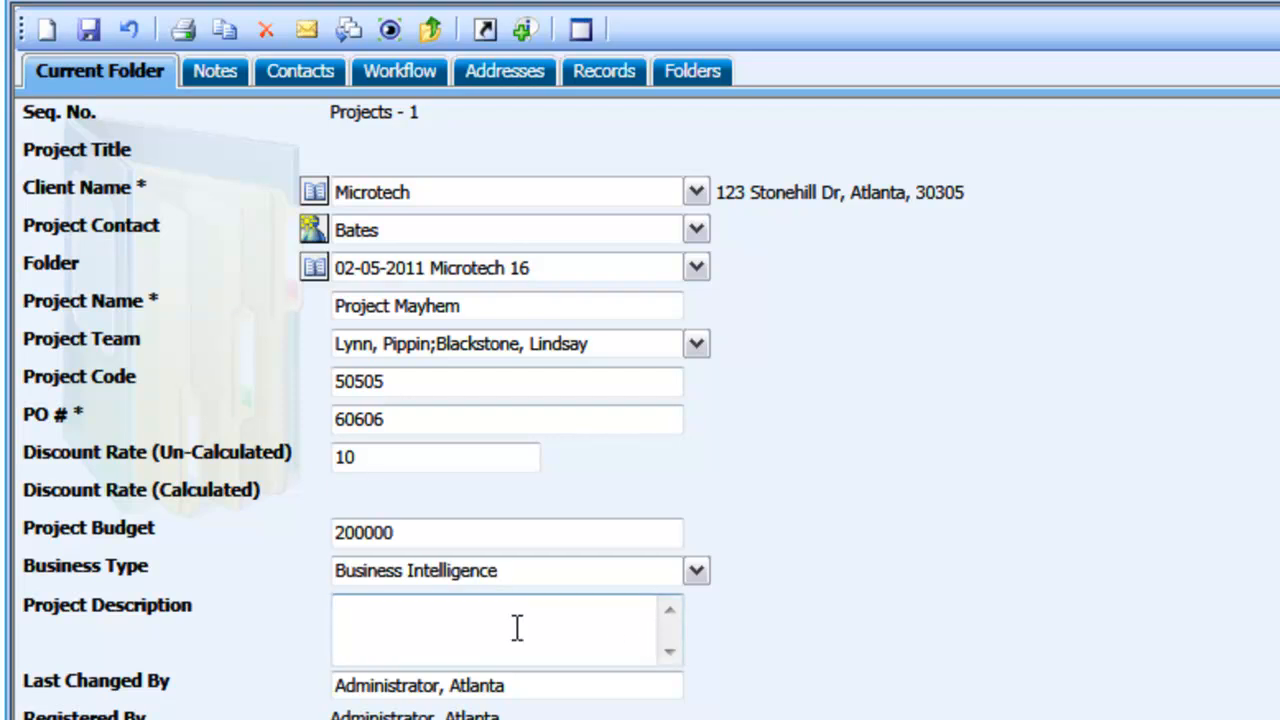
text(Microtech needs an improved and faster got to market strategy. They are currently dealing with mayhem in there company.)
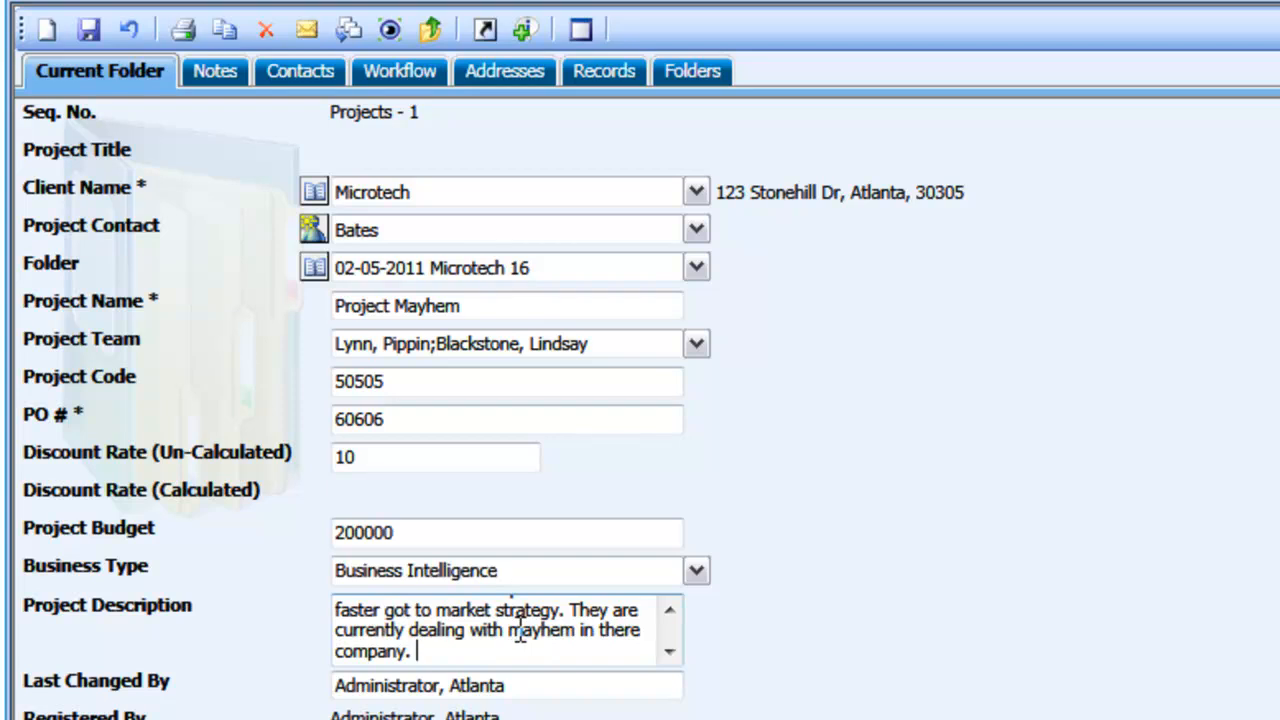
scroll(520, 628, up, 1)
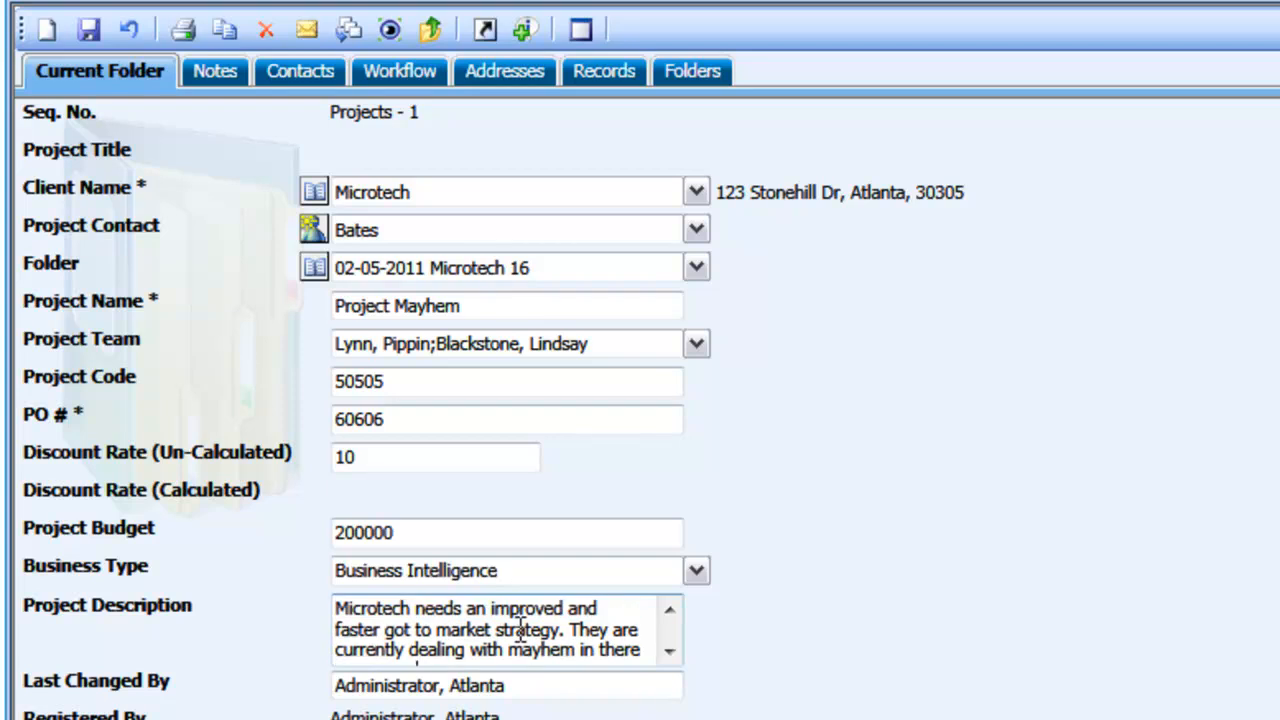
click(607, 662)
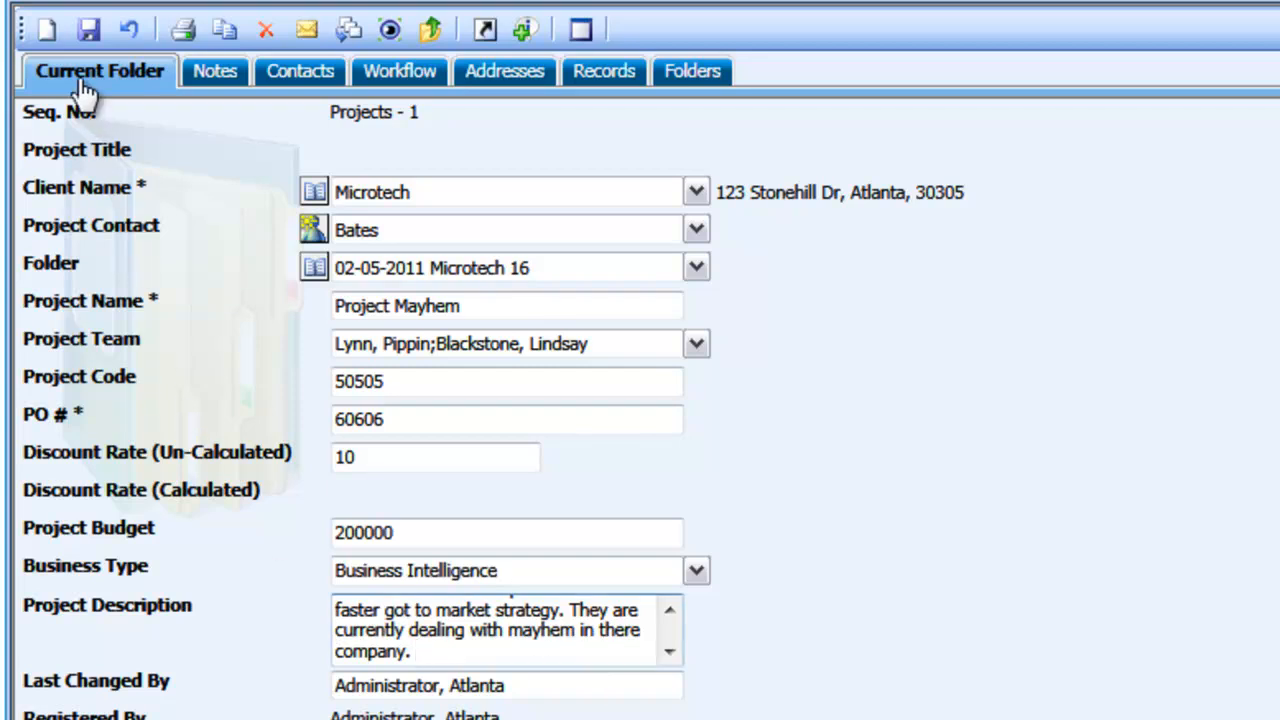
click(89, 29)
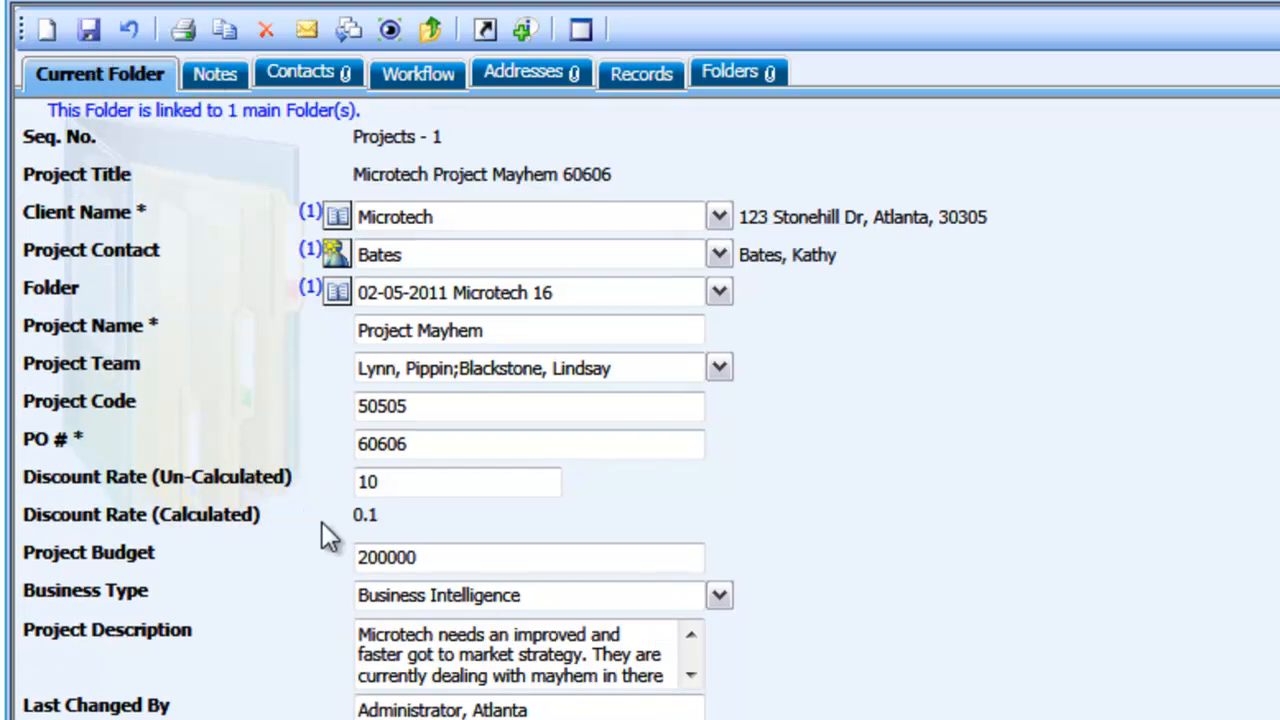
drag(388, 514, 357, 513)
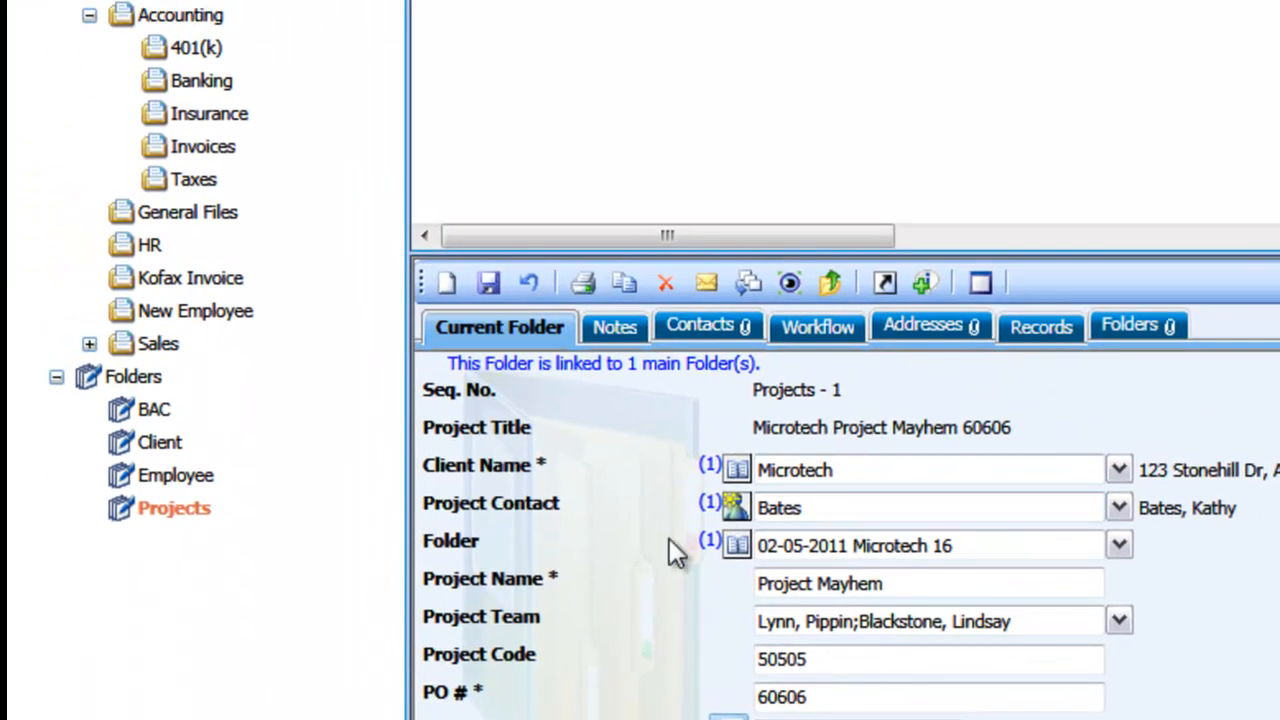
Create a new record in Accounting's Invoices, titled "Discovery" with "Discovery Process" as the description of service
click(214, 155)
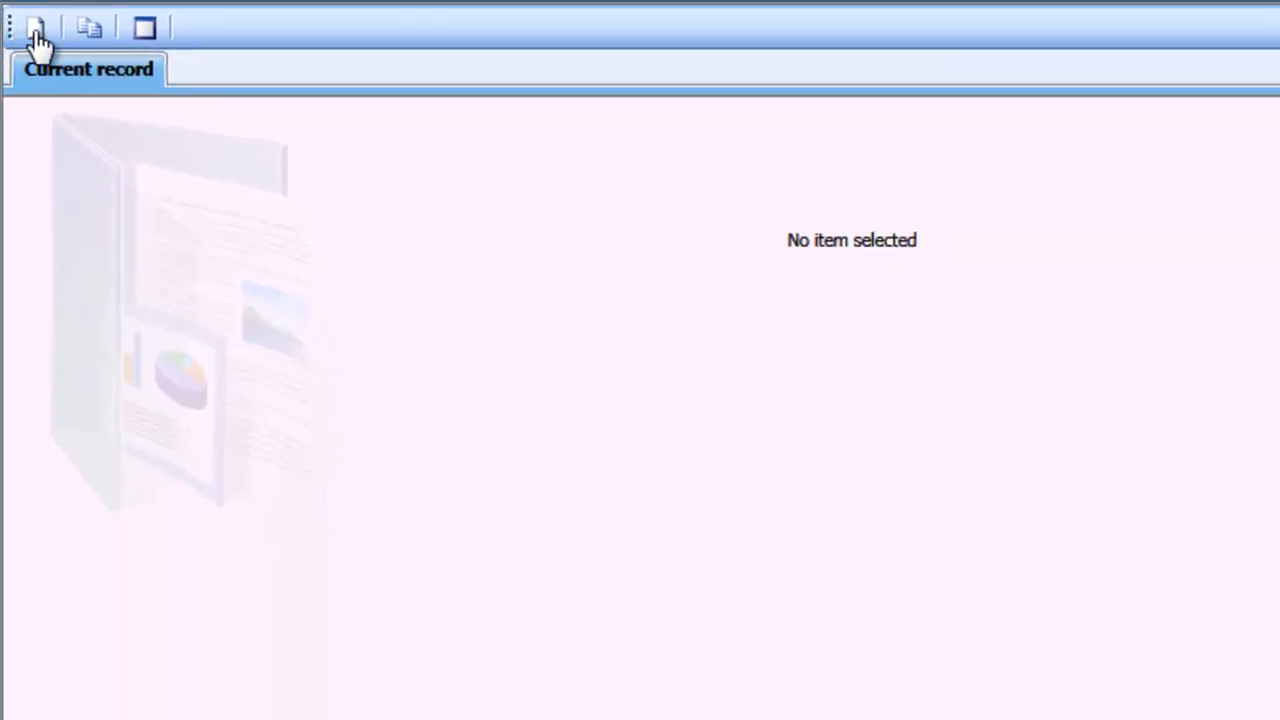
click(36, 40)
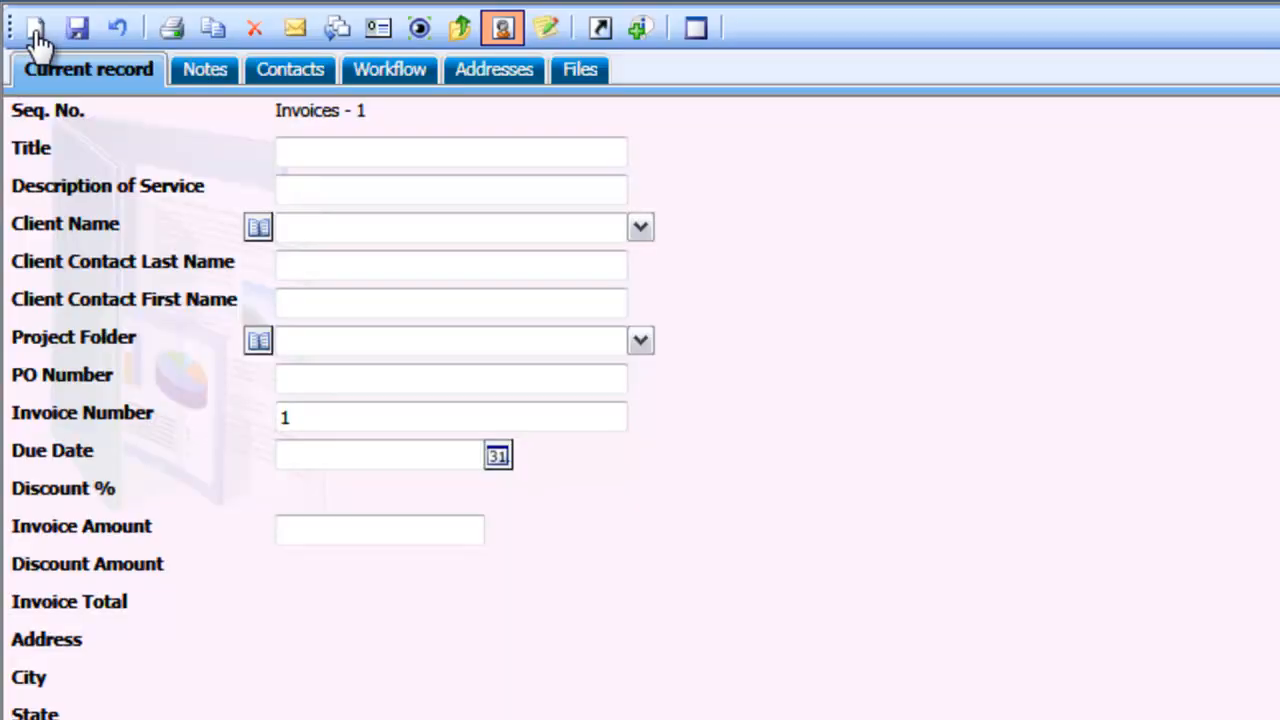
click(357, 150)
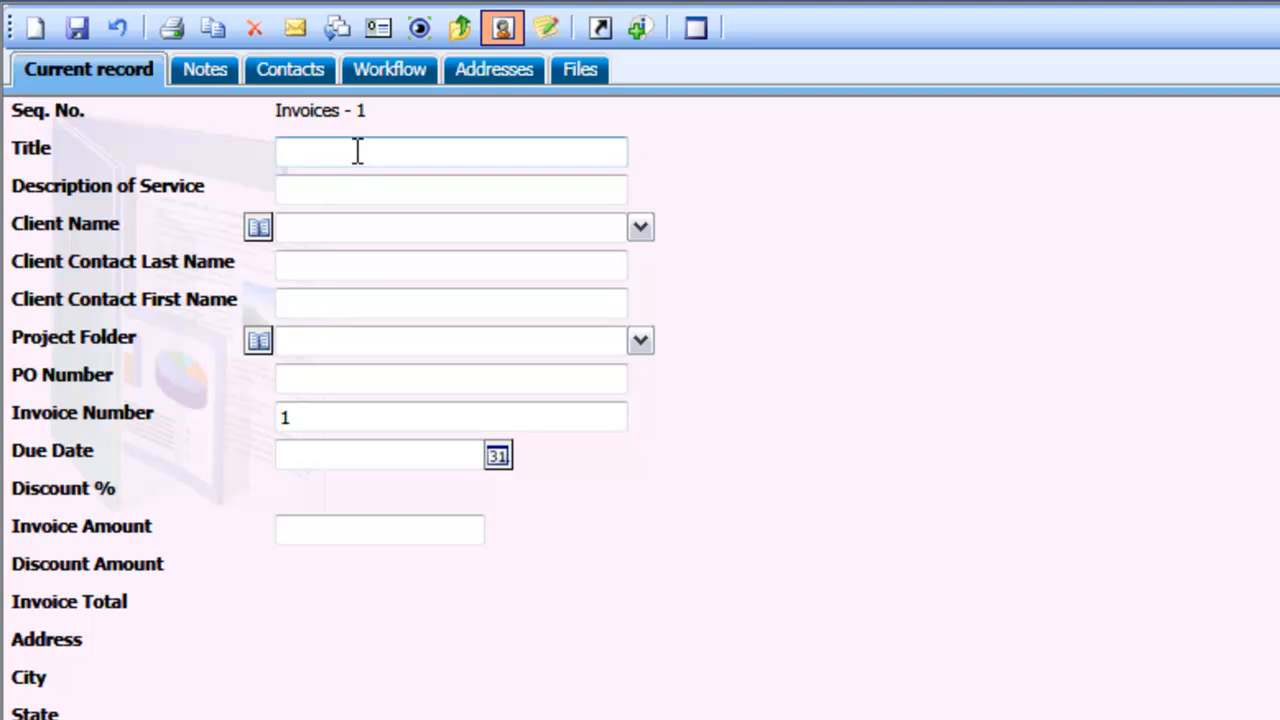
text(Discovery)
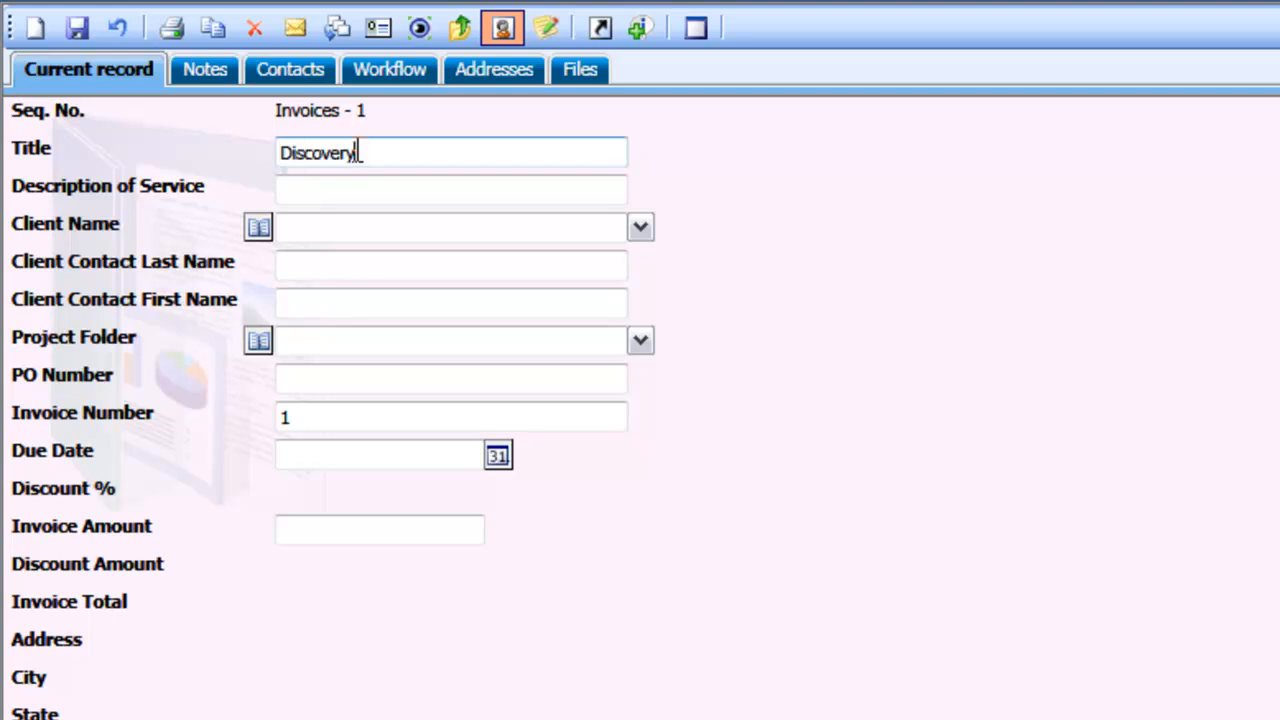
key(Tab)
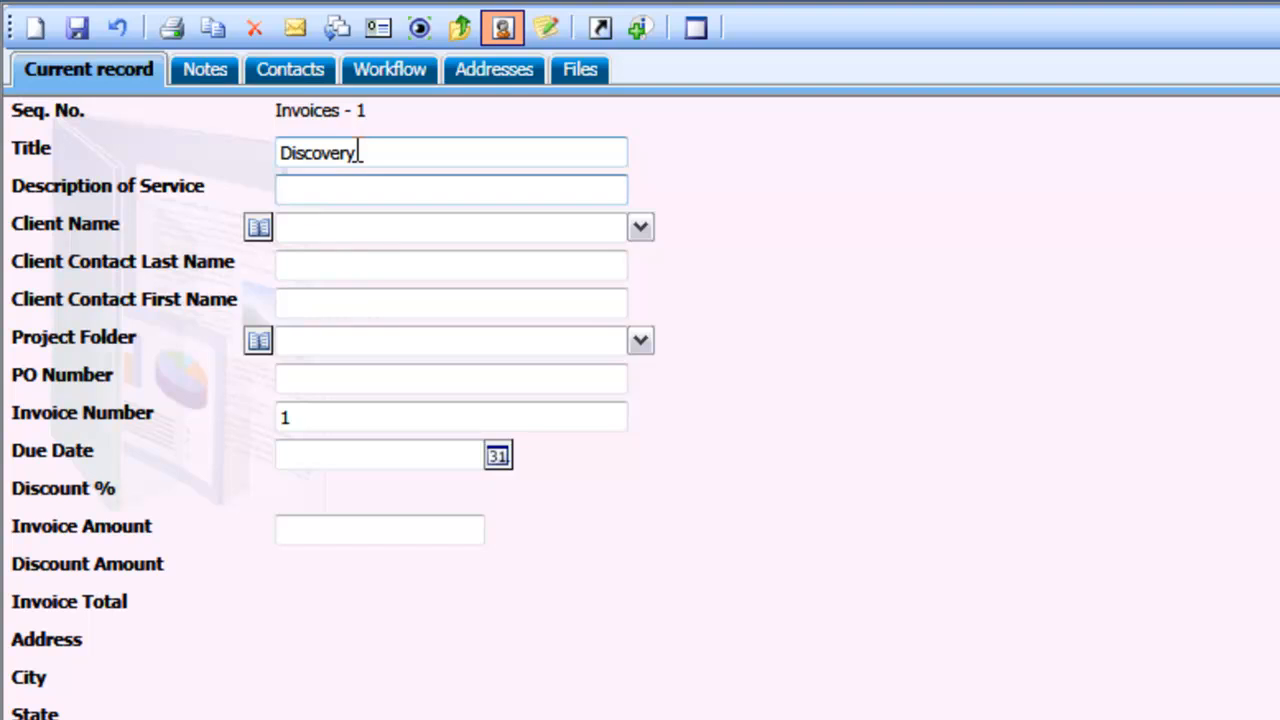
text(Discovery Process)
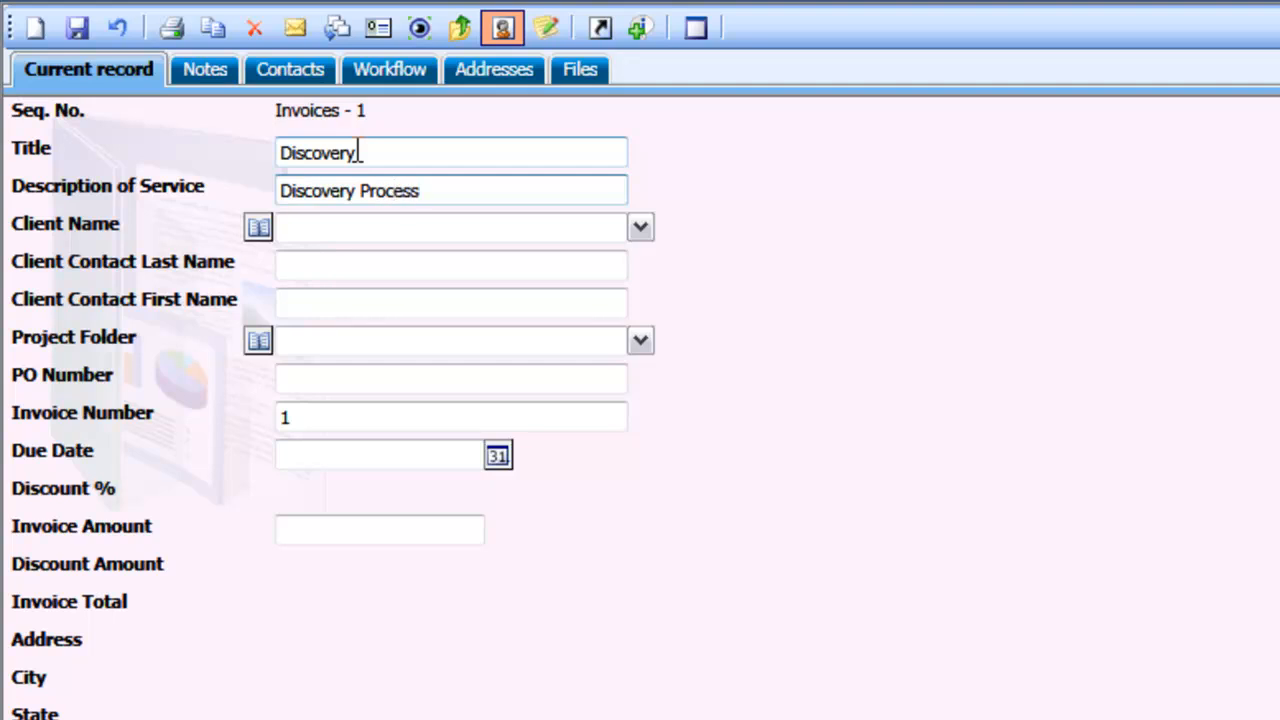
Set the invoice's client to Microtech and select its first listed contact as the client contact
key(Tab)
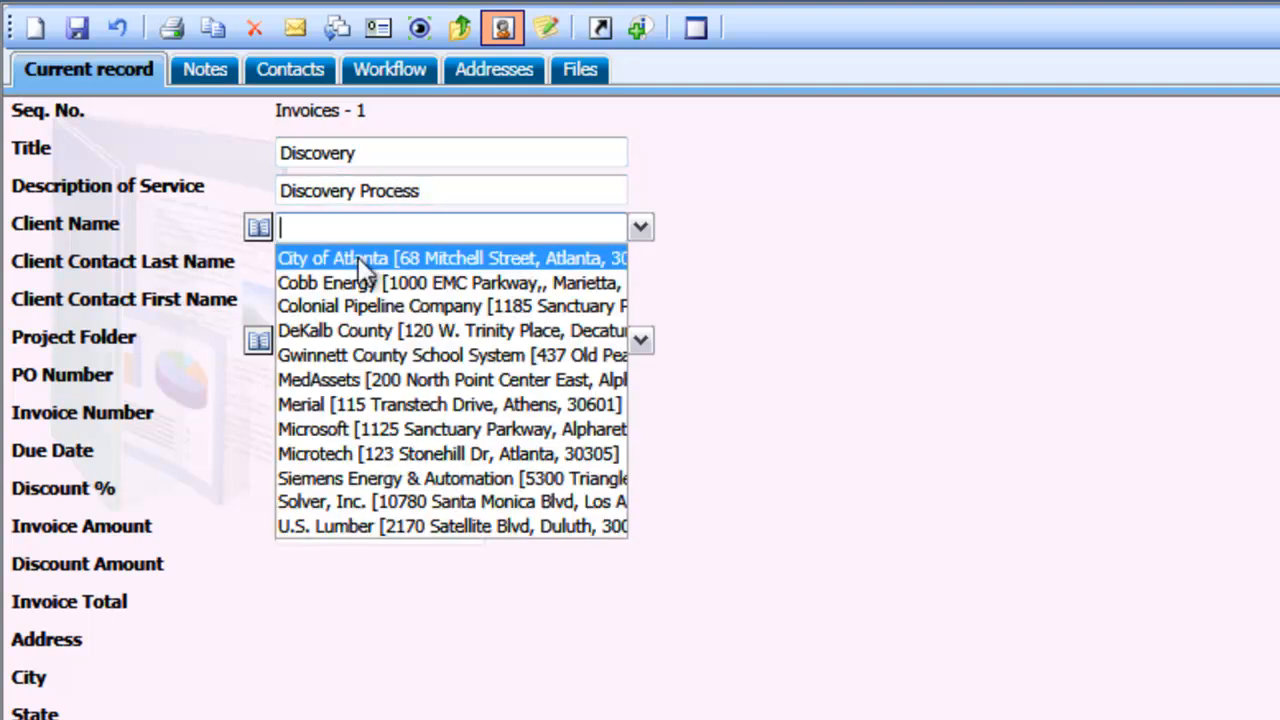
click(393, 457)
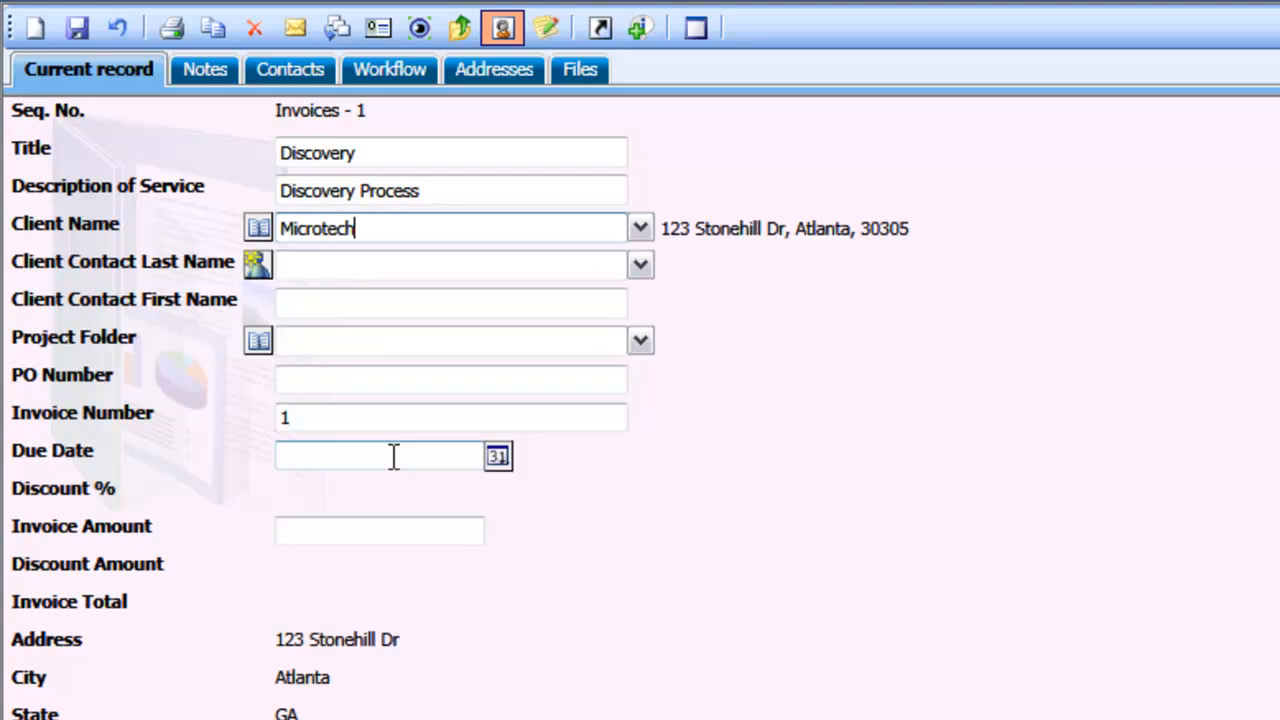
click(641, 265)
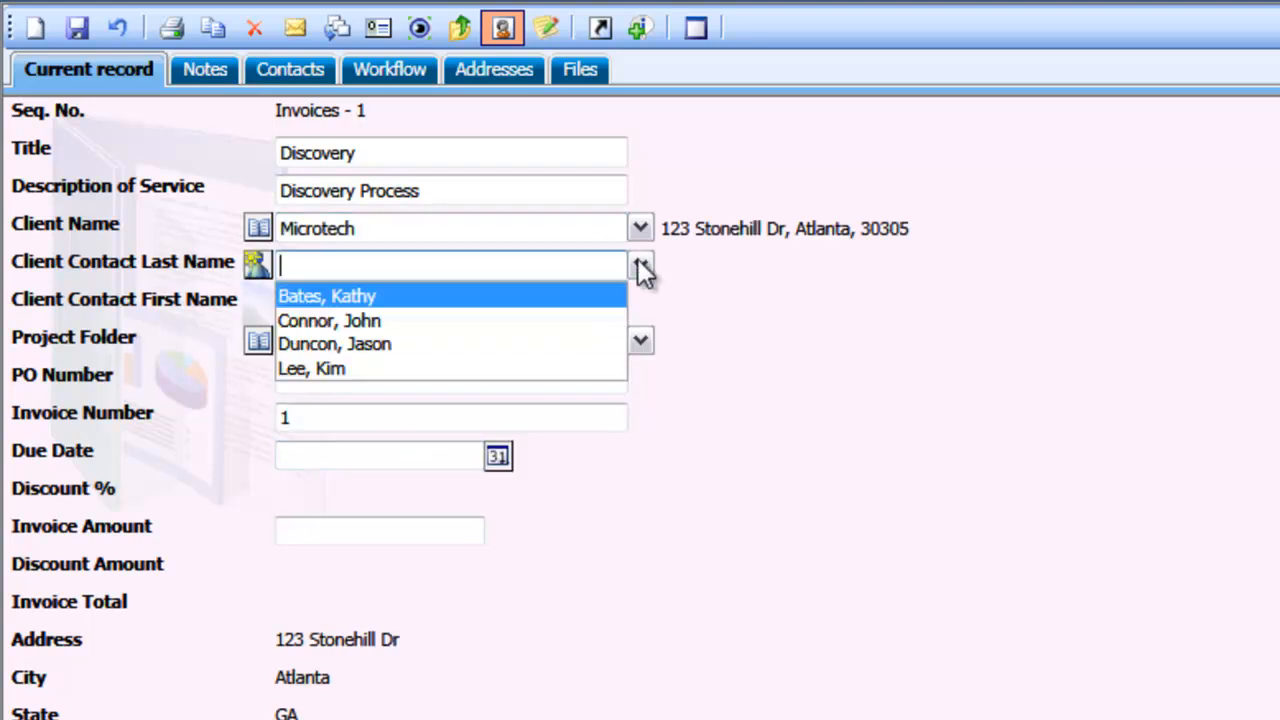
click(555, 298)
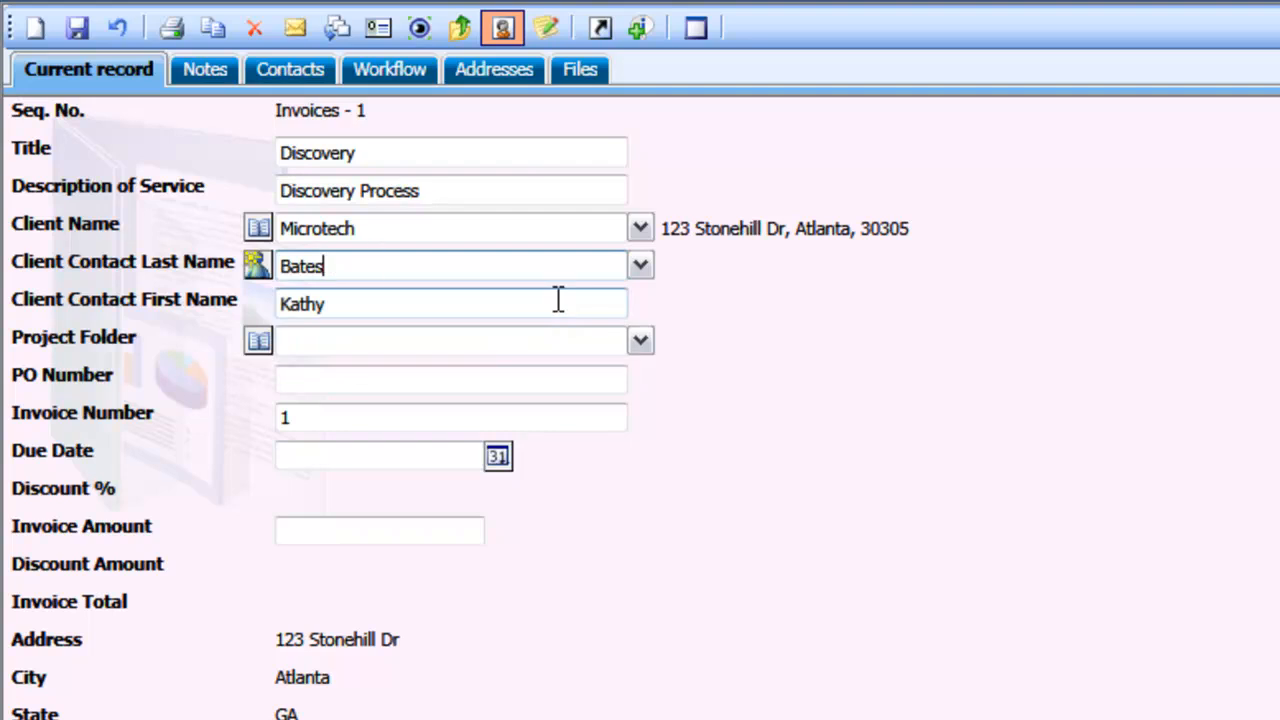
Link the invoice to the Microtech Project Mayhem project folder
click(638, 344)
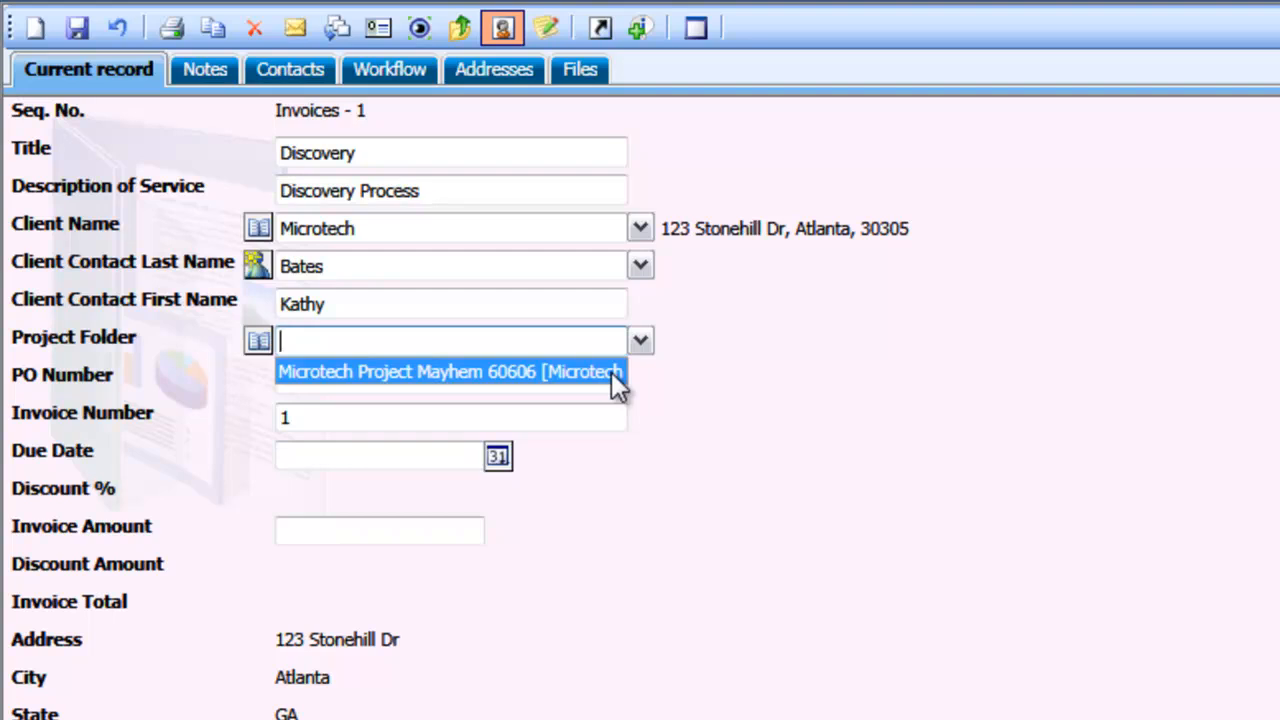
click(611, 372)
click(614, 376)
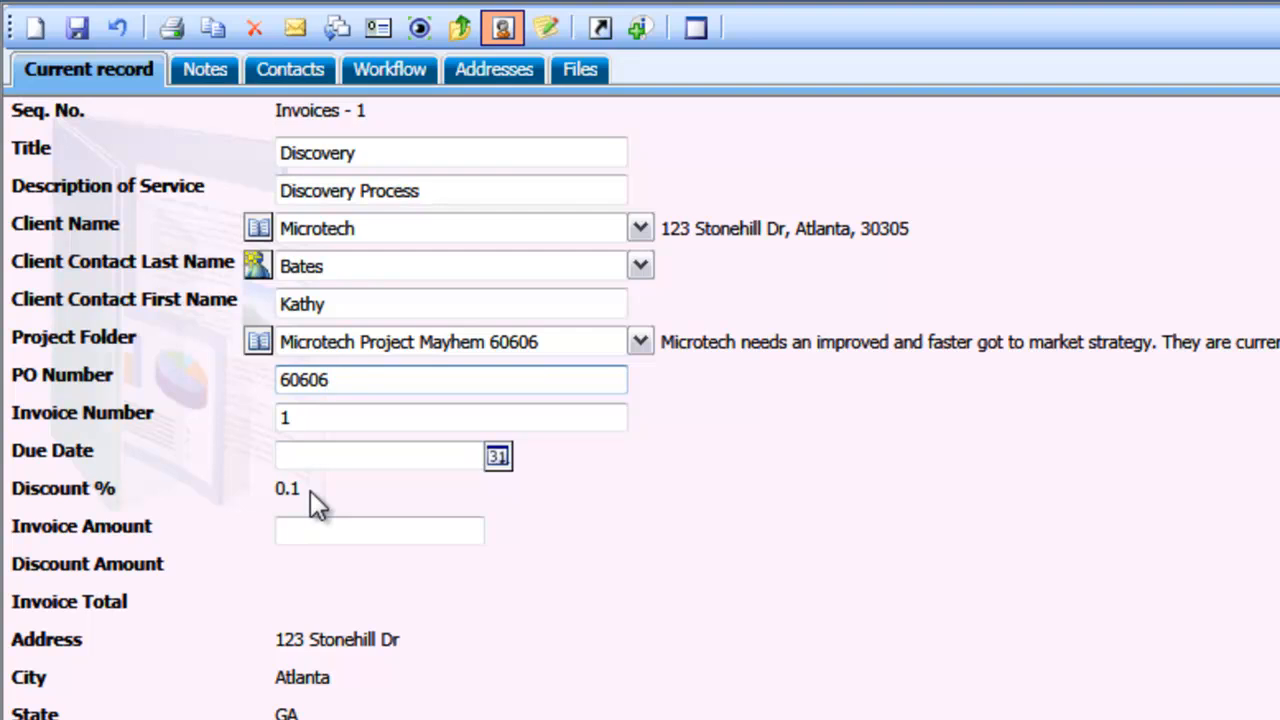
Set the invoice's due date to Jun 01, 2011 and the invoice amount to 5000
click(498, 456)
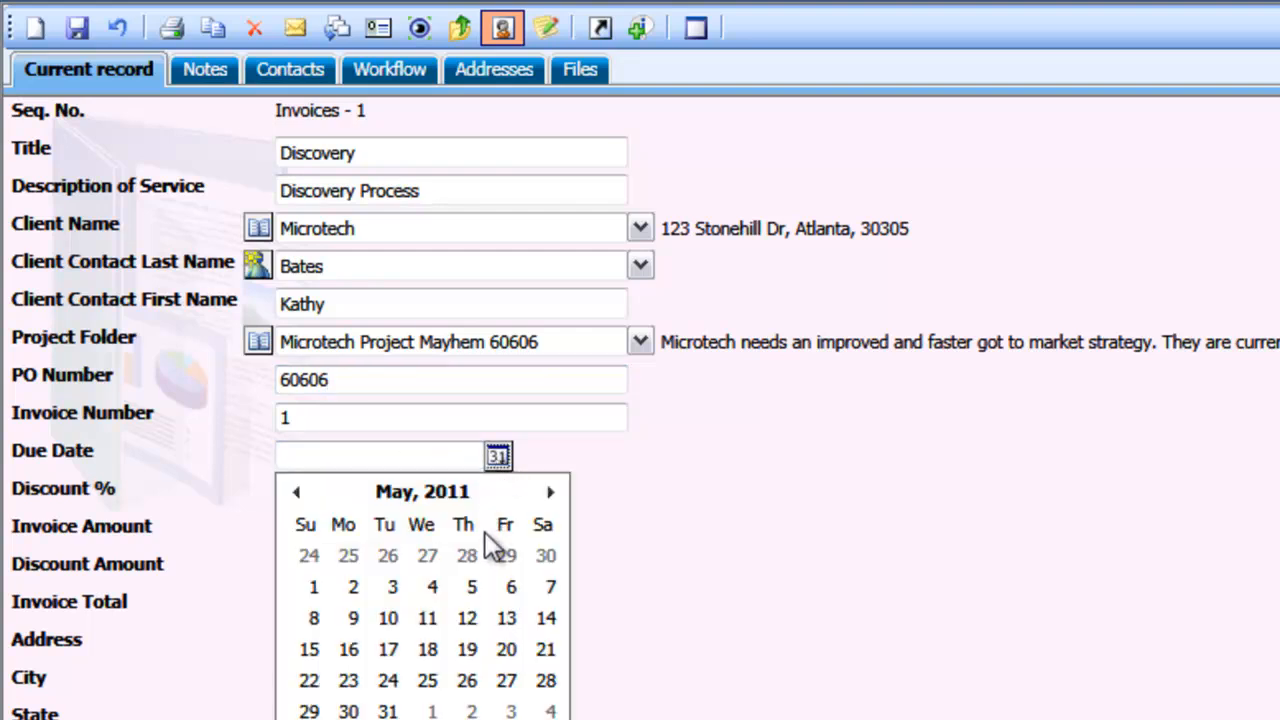
click(430, 711)
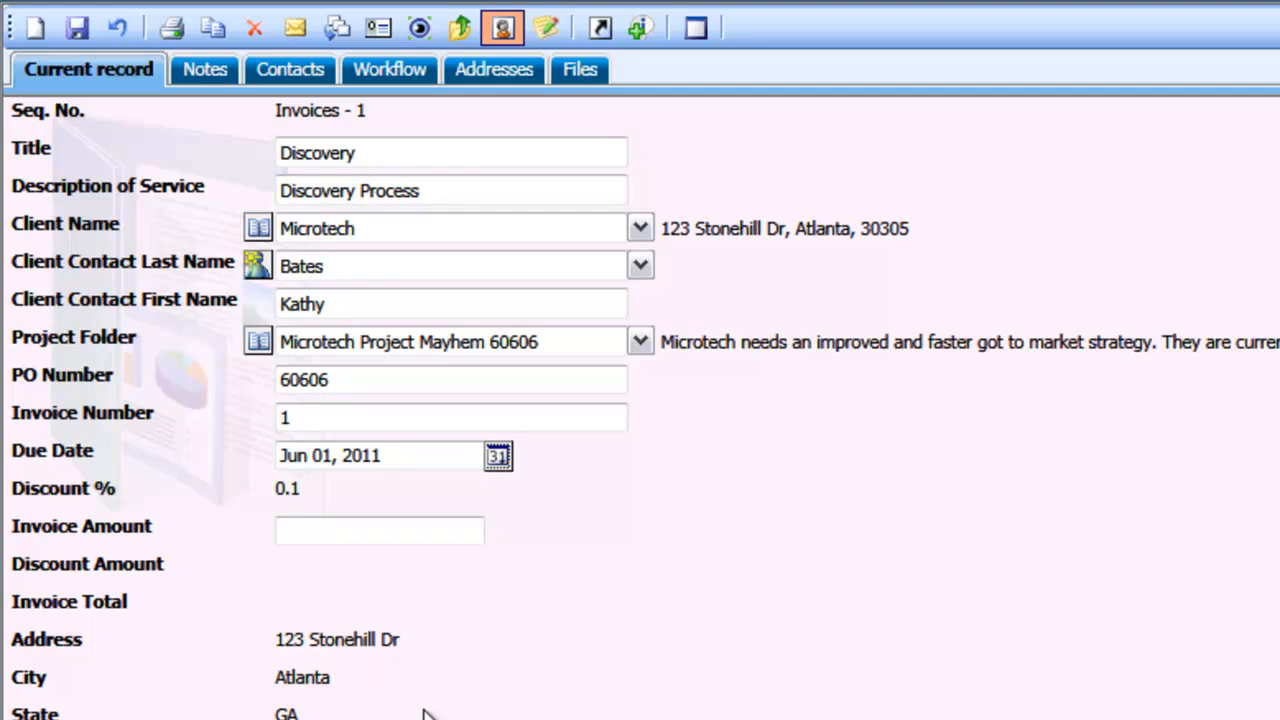
click(406, 526)
text(5000)
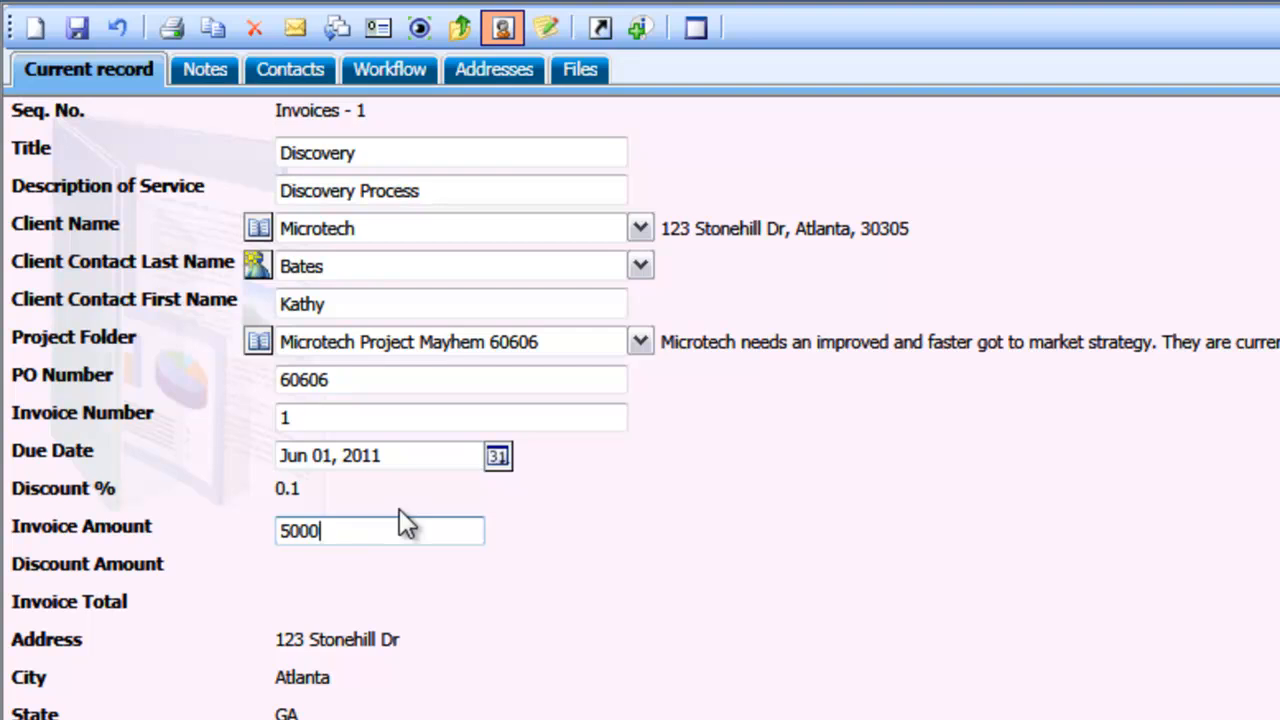
Save the Discovery invoice and check the project budget in the Microtech Project Mayhem project folder
click(77, 30)
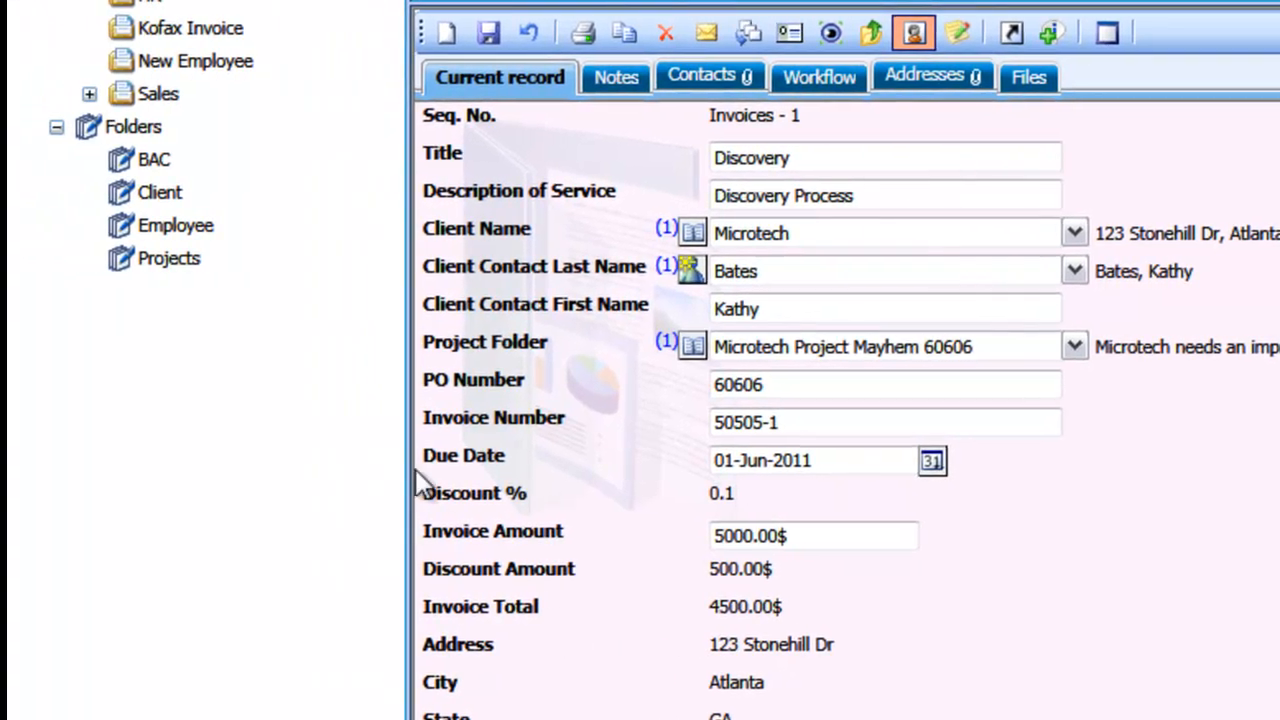
click(171, 264)
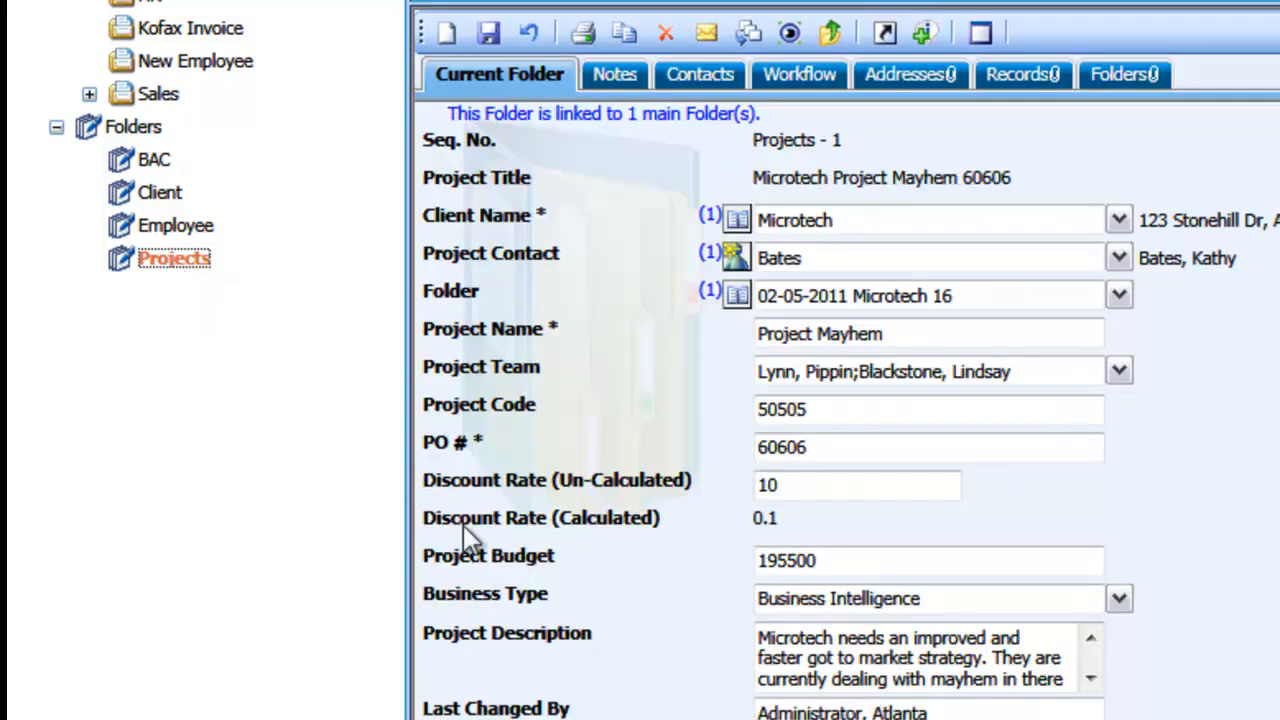
click(846, 560)
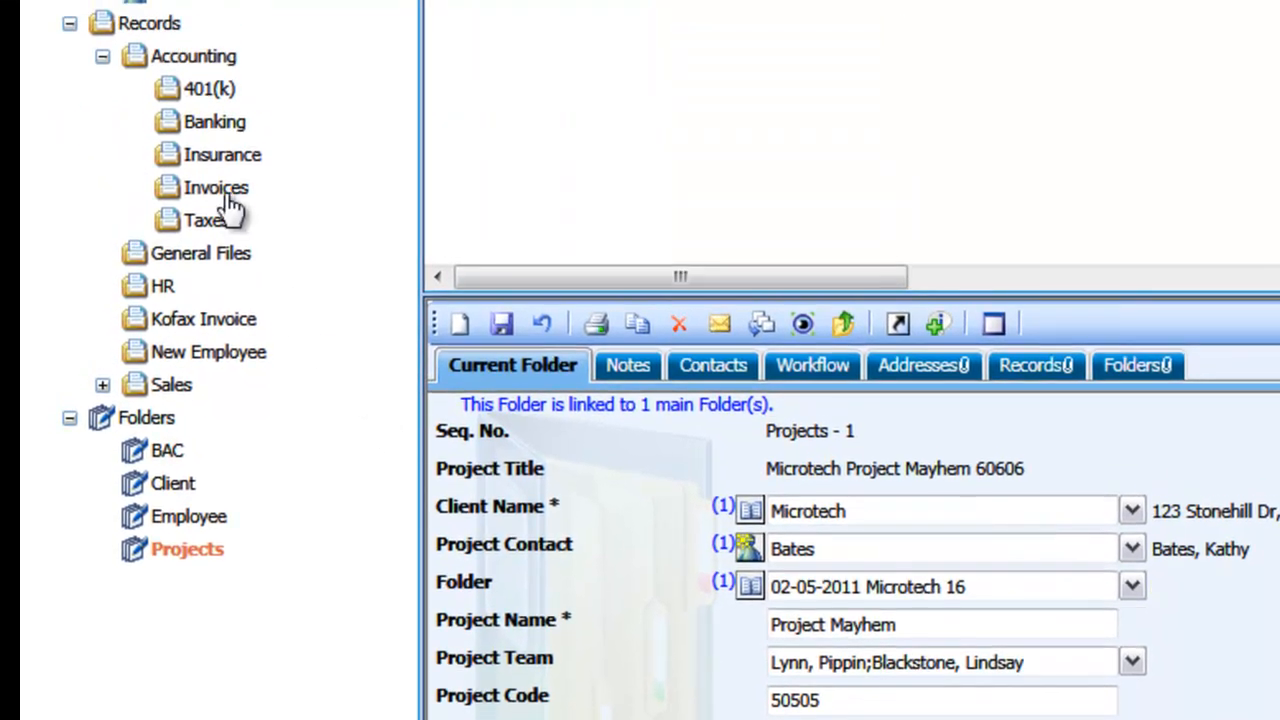
Reopen the Discovery invoice record and generate a file for it from the Invoice template, described as "Discovery Invoice"
click(229, 200)
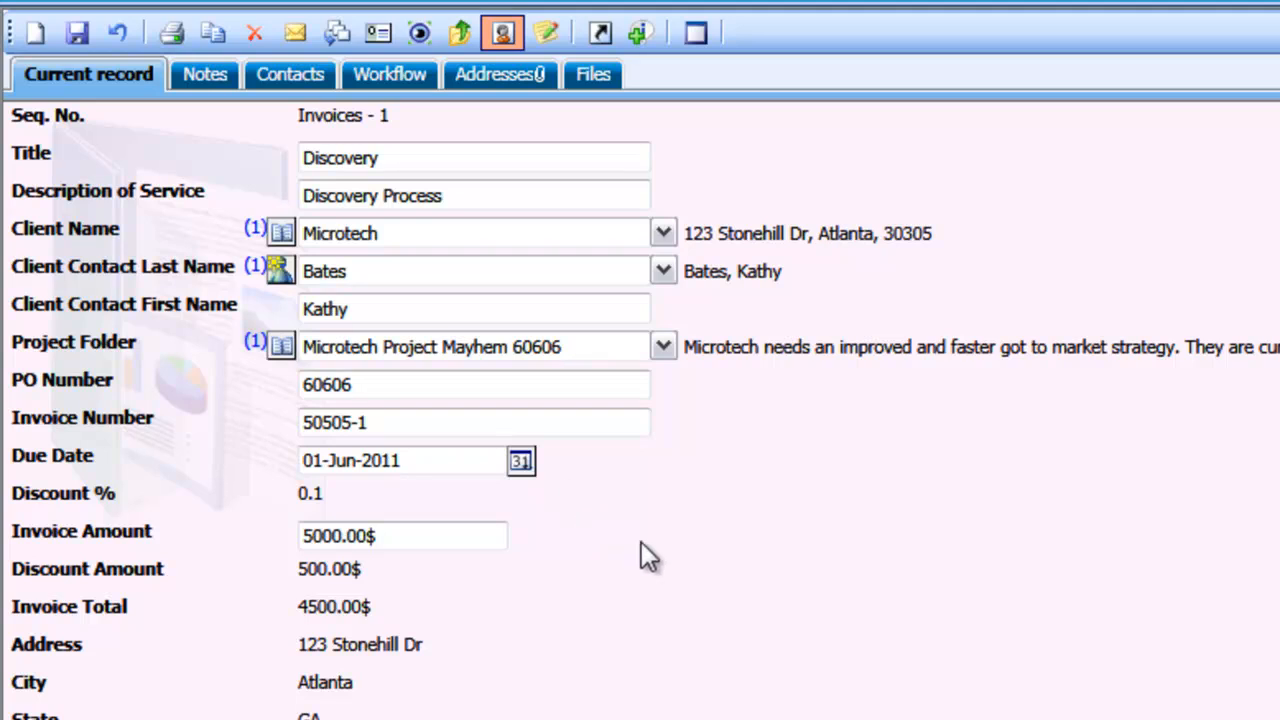
click(598, 80)
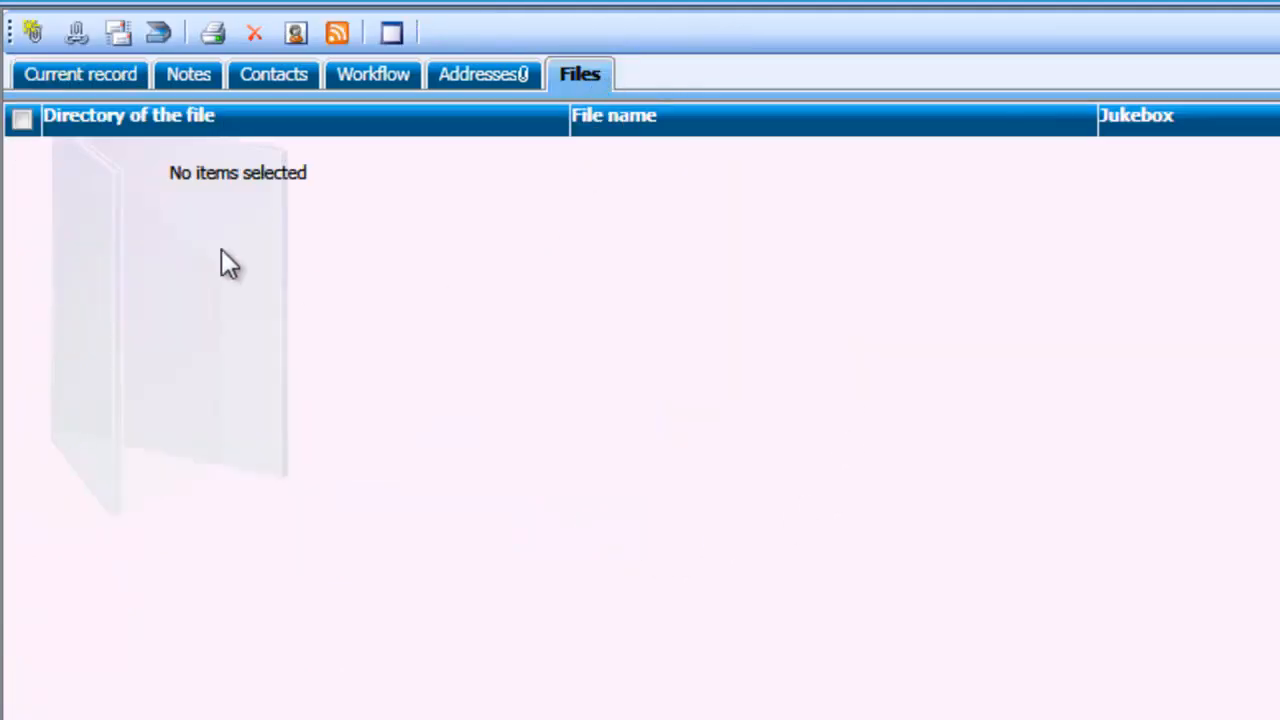
click(34, 38)
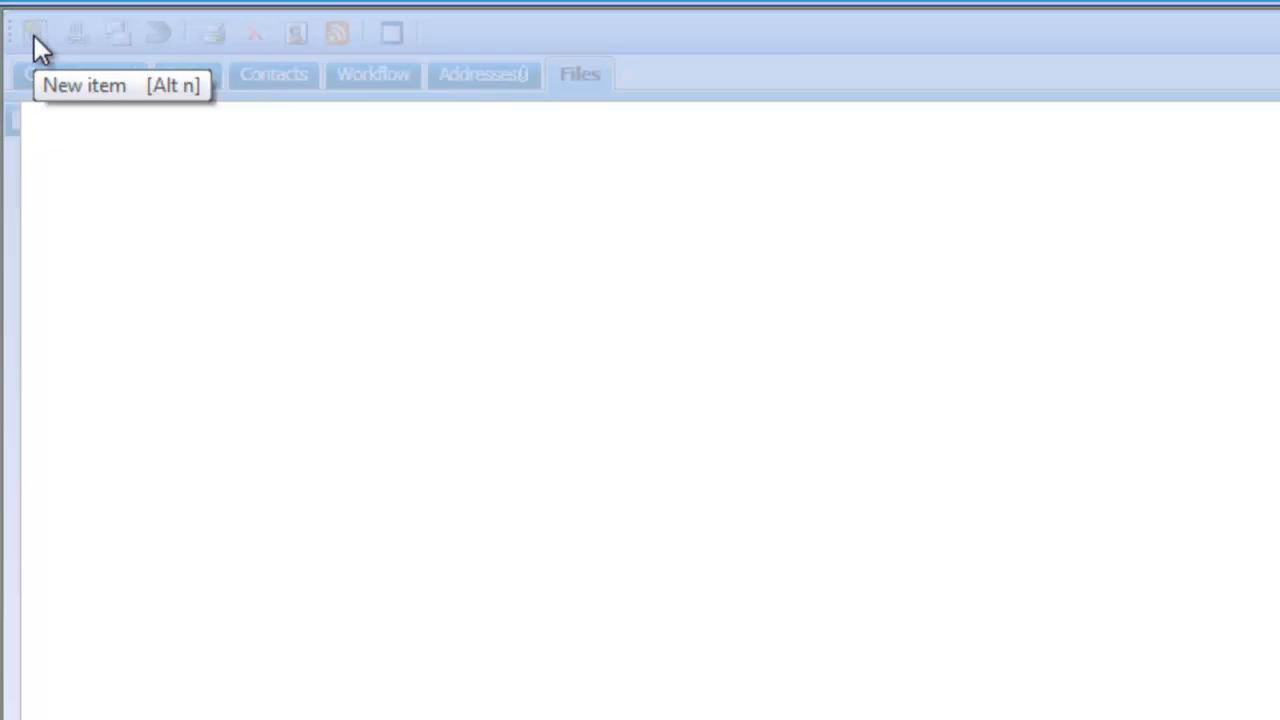
click(433, 230)
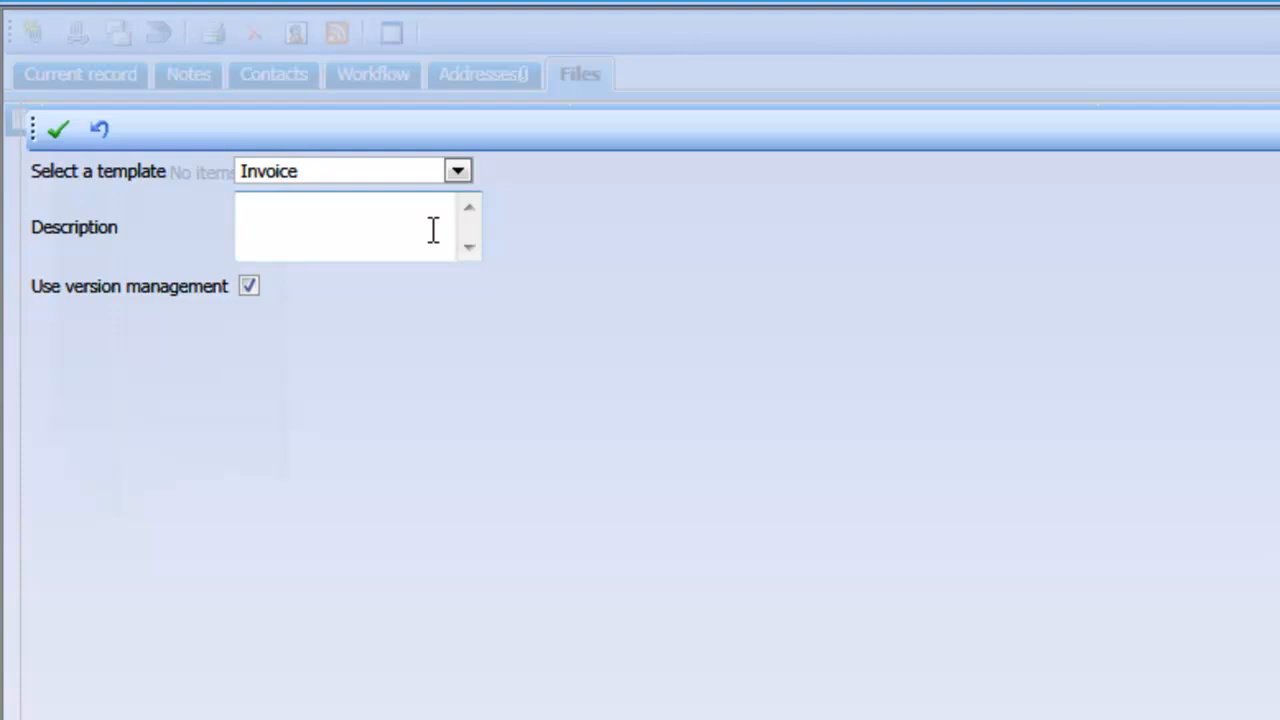
text(Discovery )
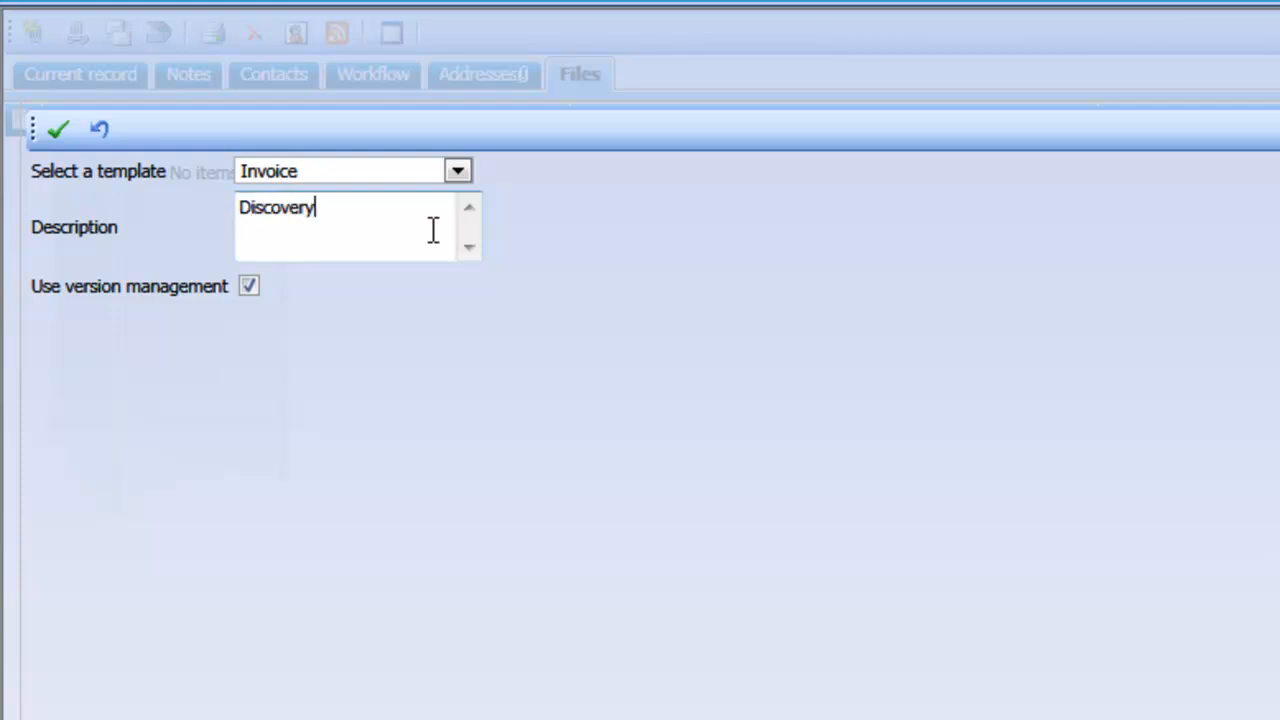
text(Invoice)
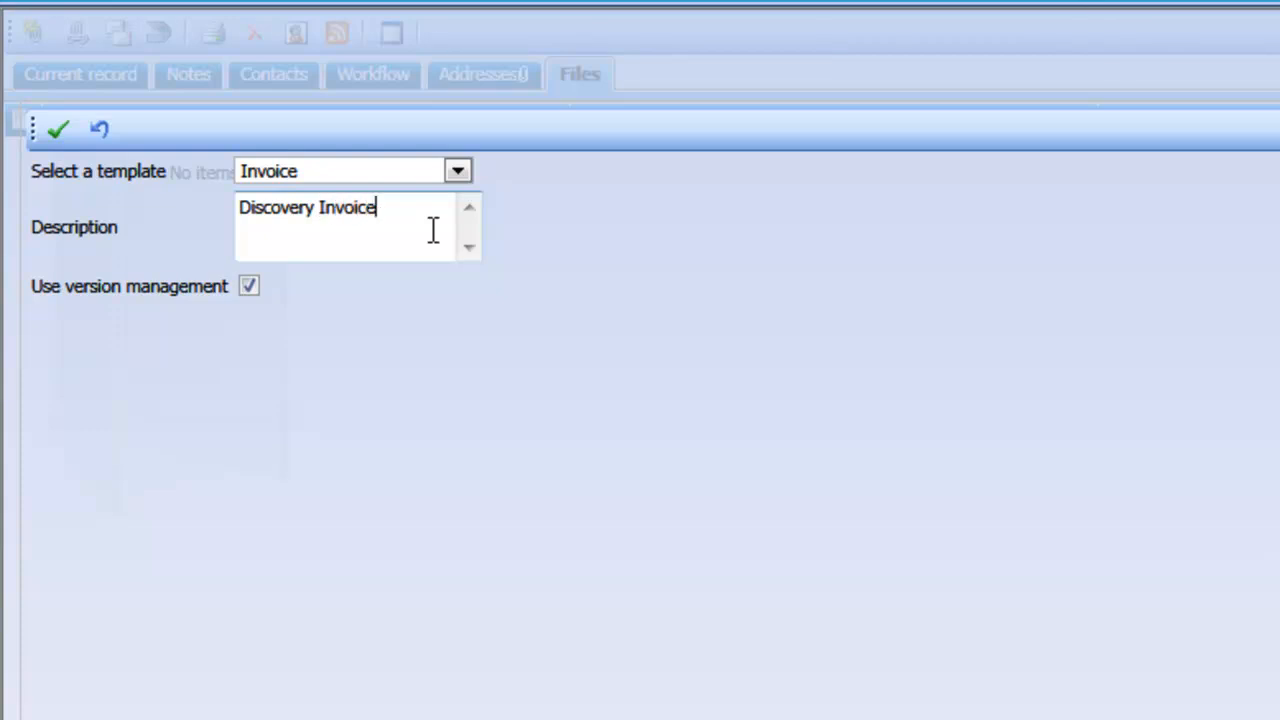
click(58, 132)
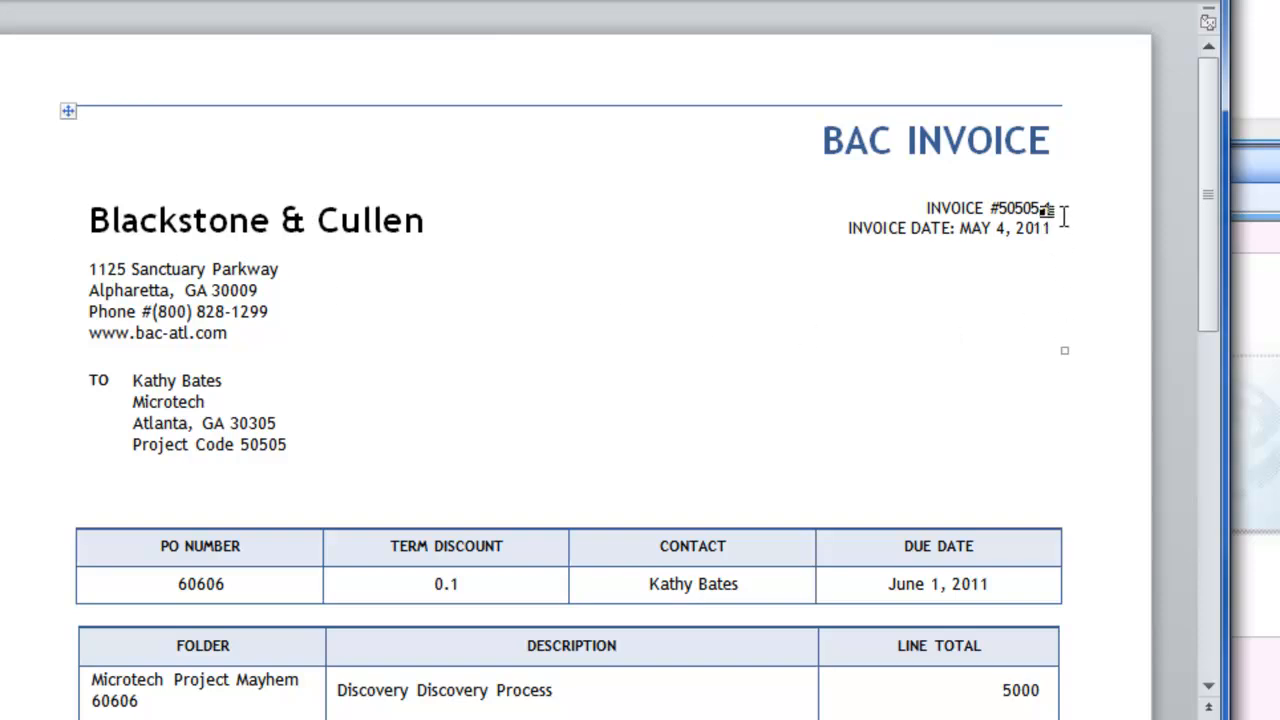
Review the generated invoice document's number, client details, PO and discount terms, line item and totals, and close the document
click(1051, 208)
click(1042, 242)
drag(295, 450, 226, 386)
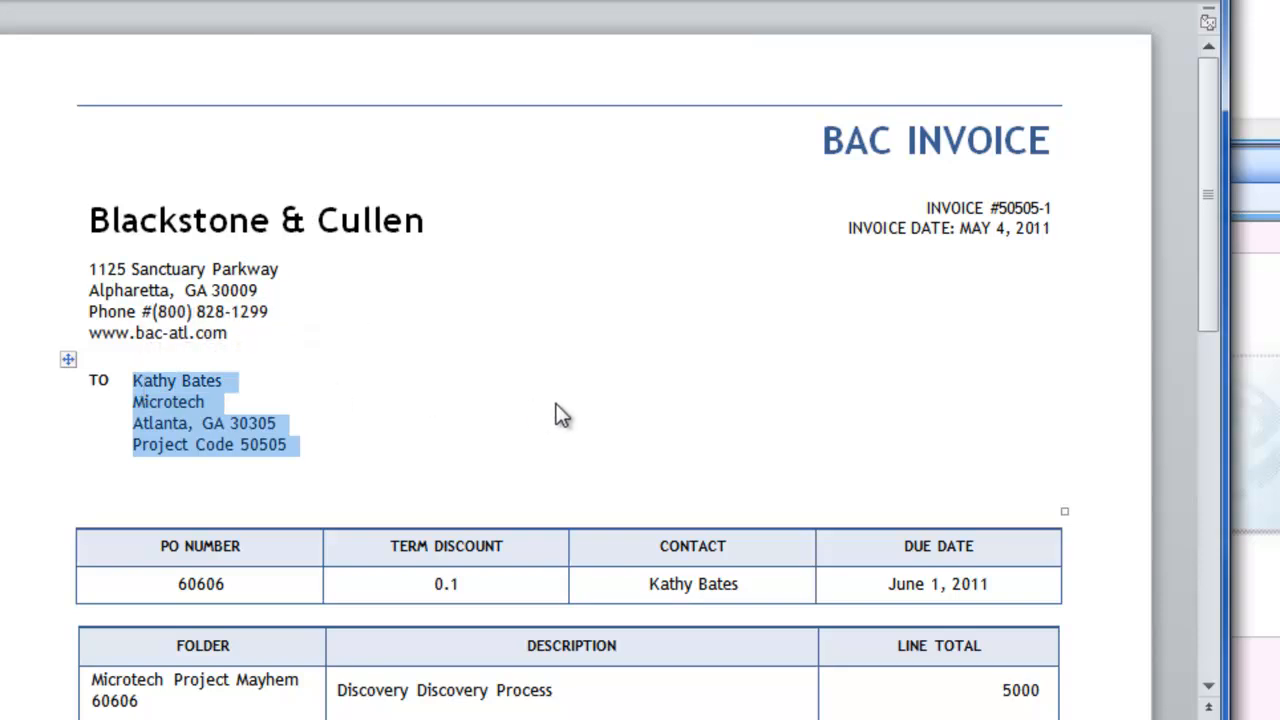
scroll(561, 416, down, 1)
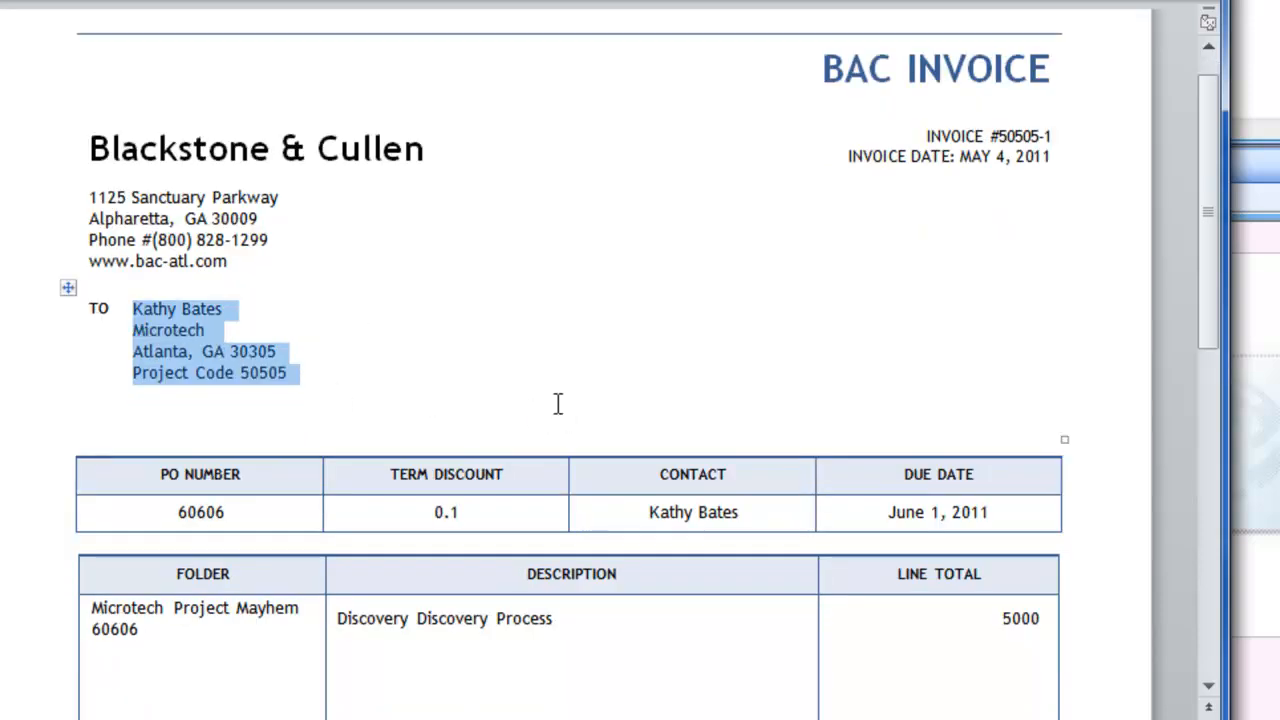
scroll(558, 403, down, 2)
scroll(558, 403, down, 3)
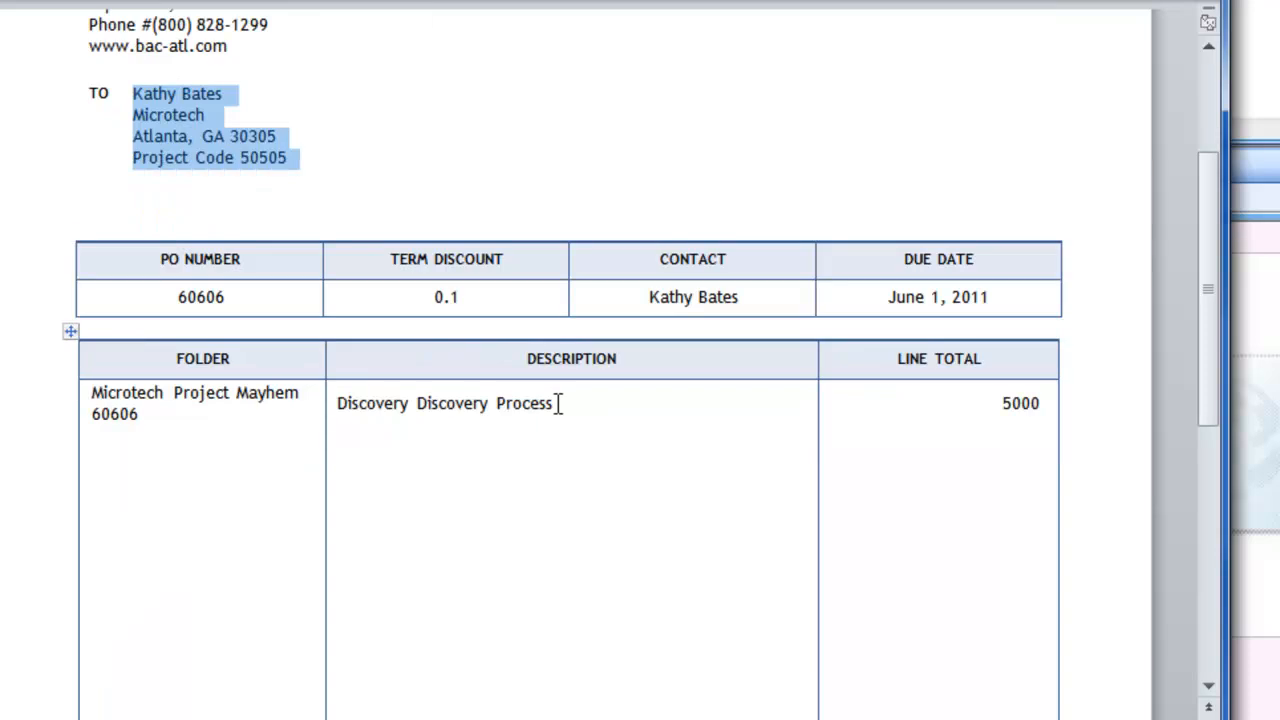
scroll(558, 403, down, 1)
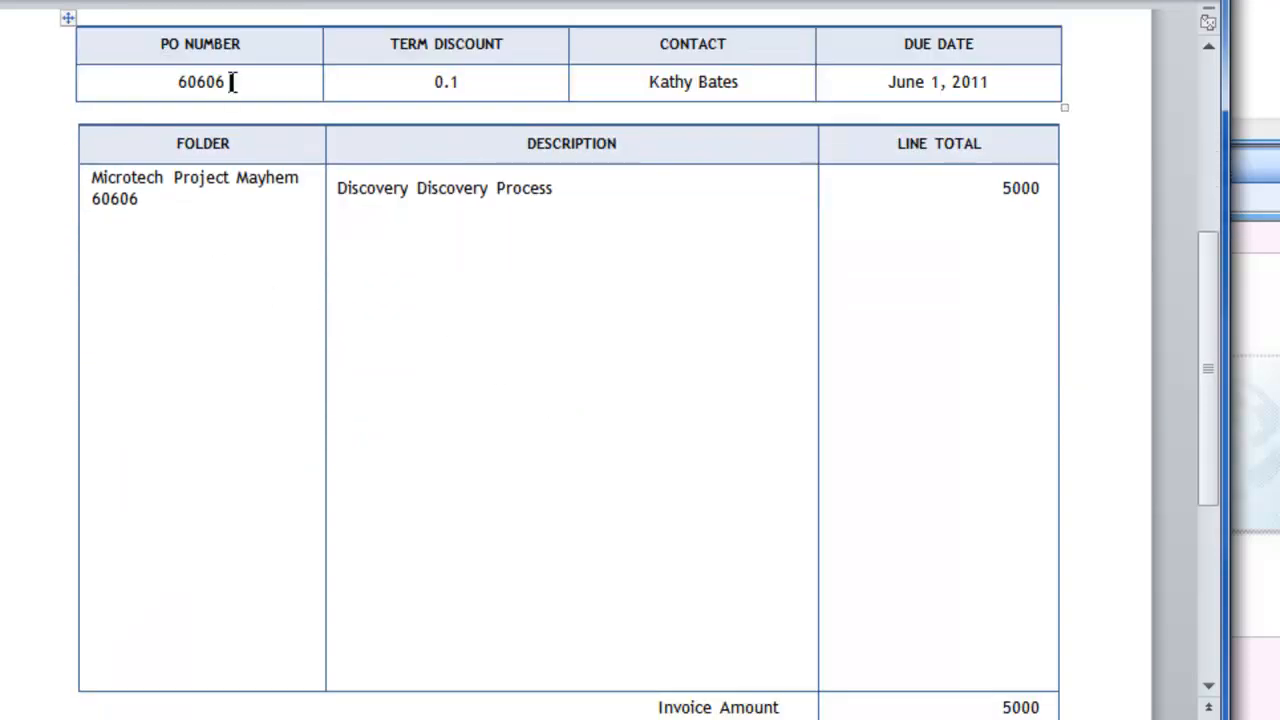
click(471, 82)
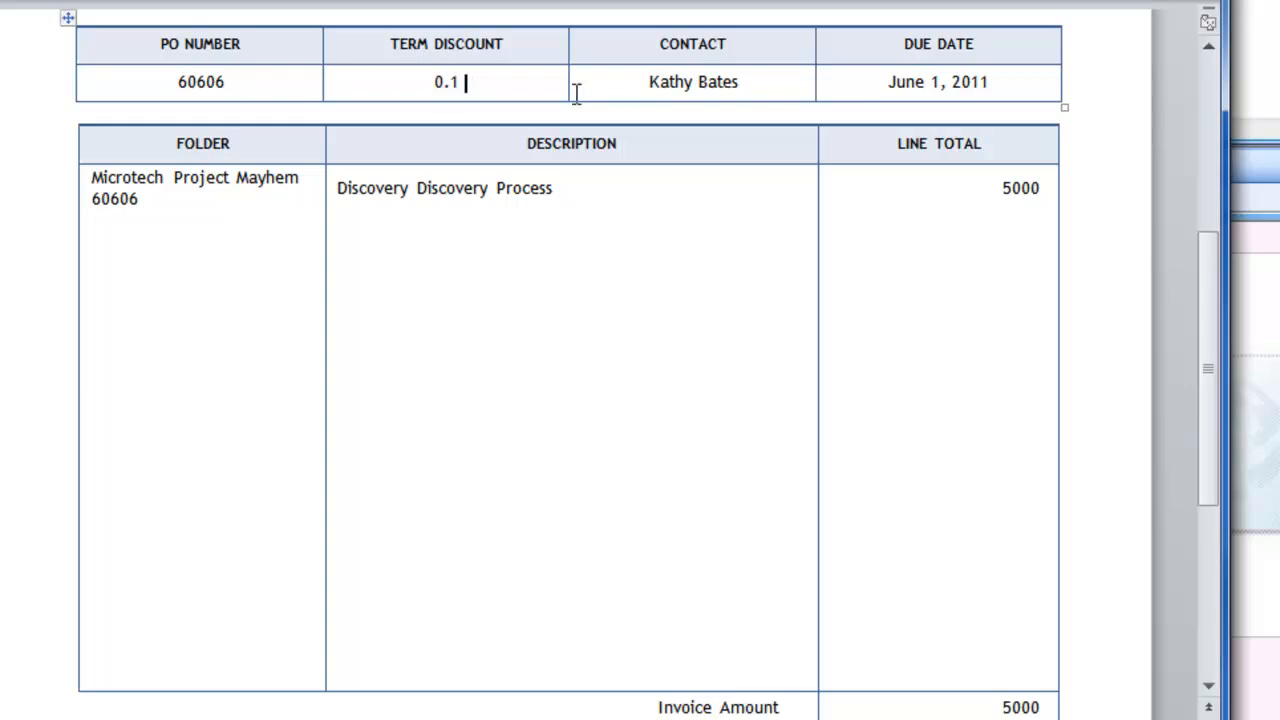
click(748, 82)
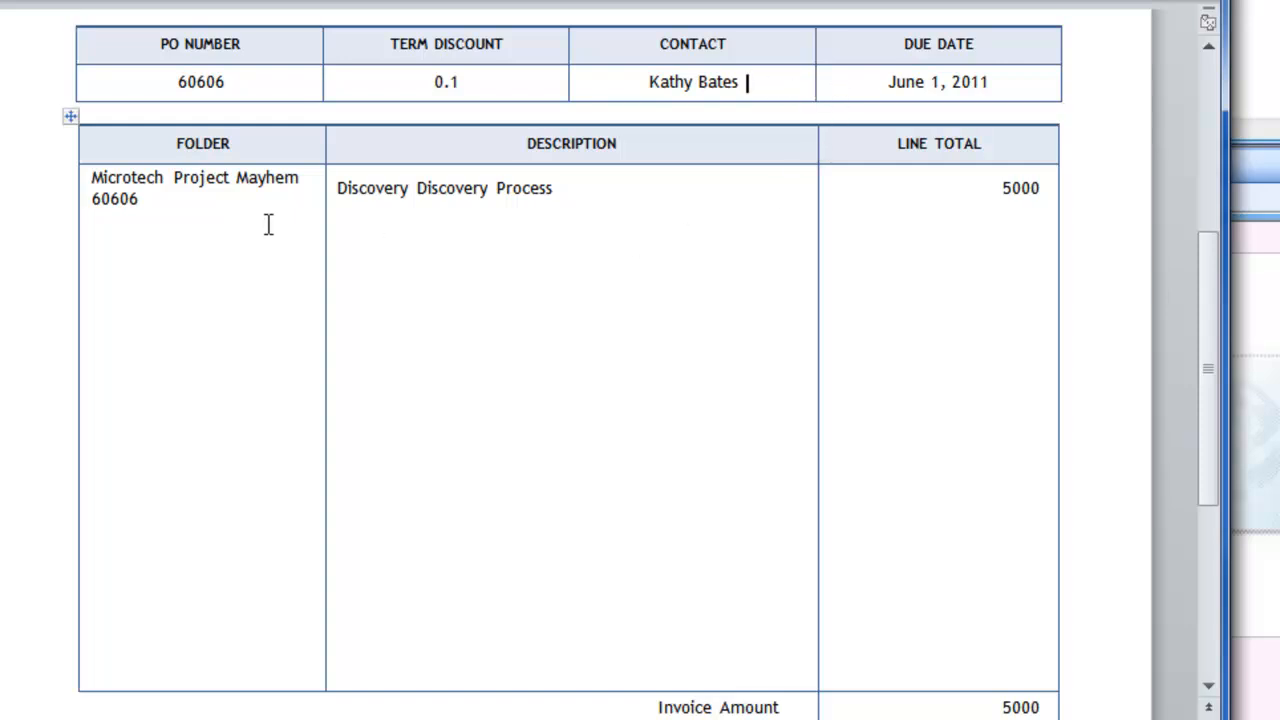
click(200, 208)
click(597, 187)
click(986, 188)
scroll(990, 290, down, 1)
scroll(989, 330, down, 1)
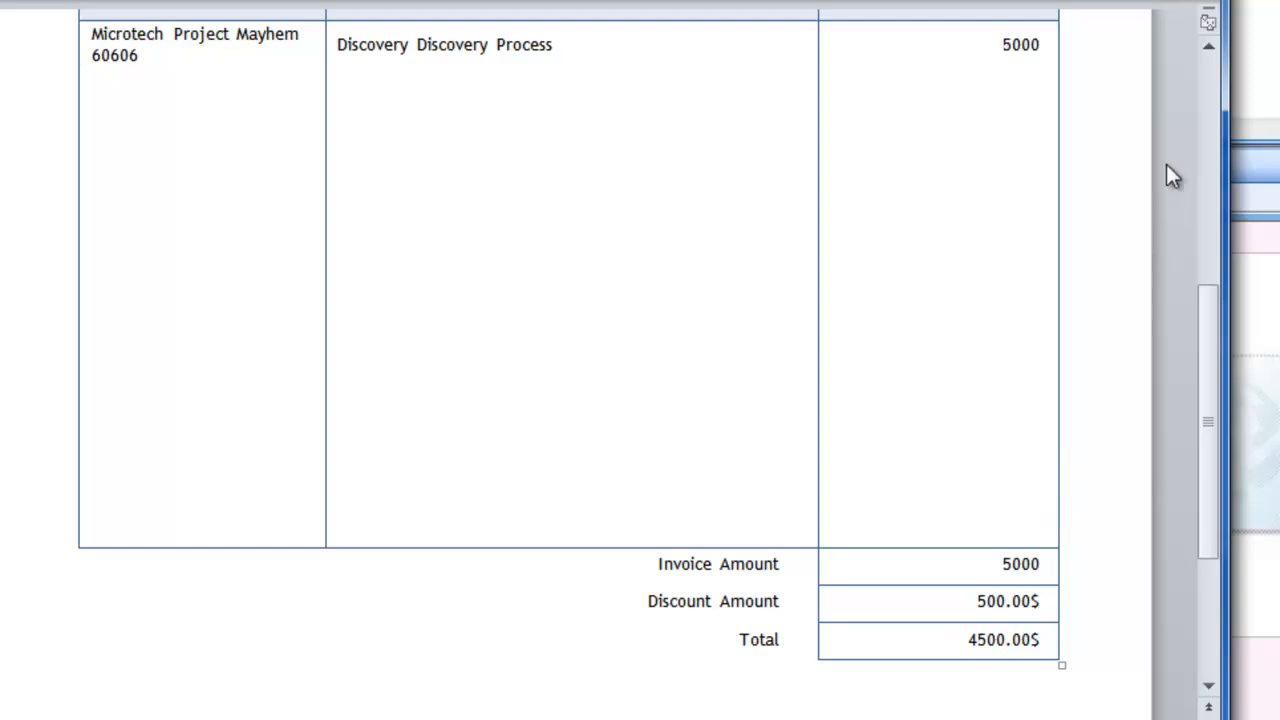
key(alt+F4)
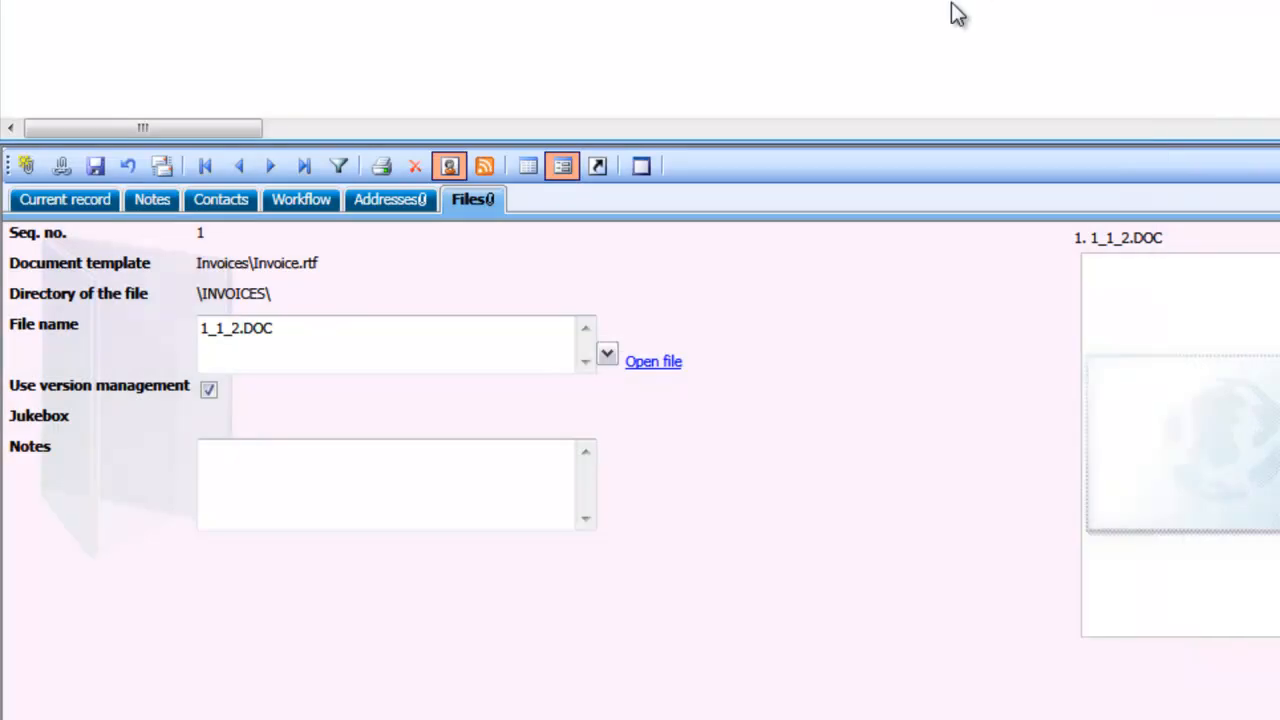
Create another invoice record titled "Stage 1" with "Update Data" as the description of service
click(66, 201)
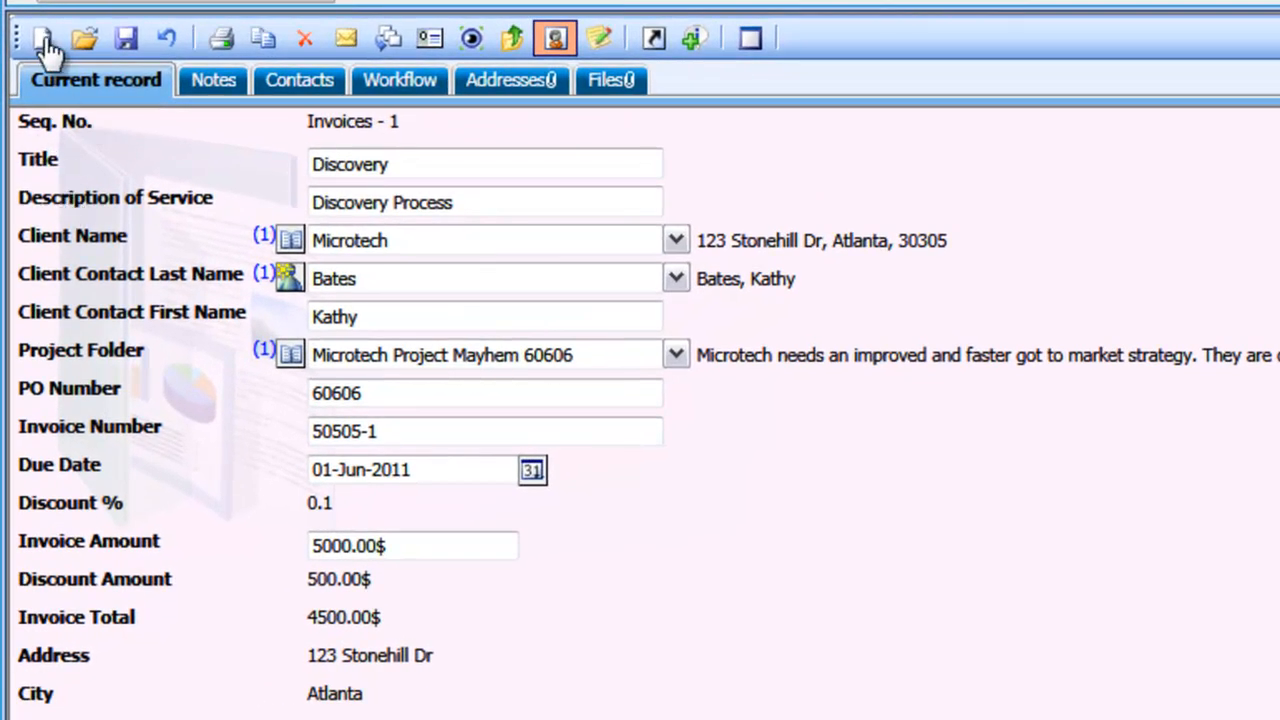
click(42, 42)
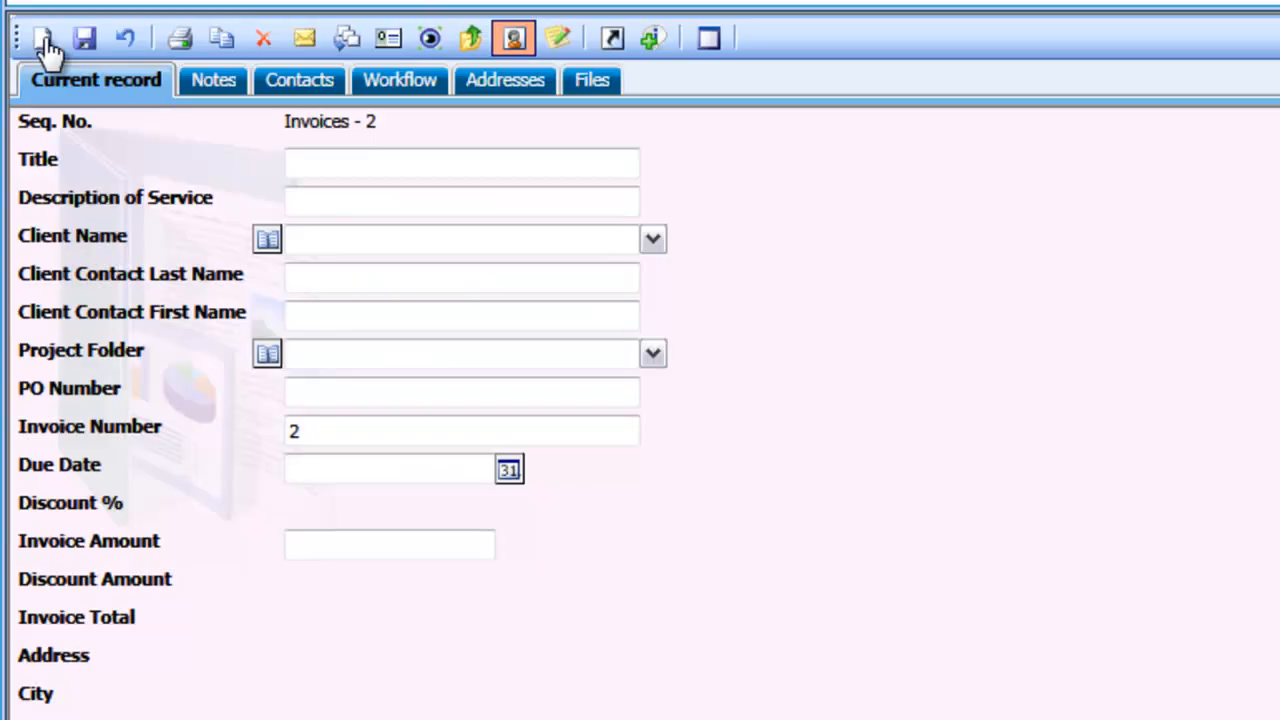
click(356, 162)
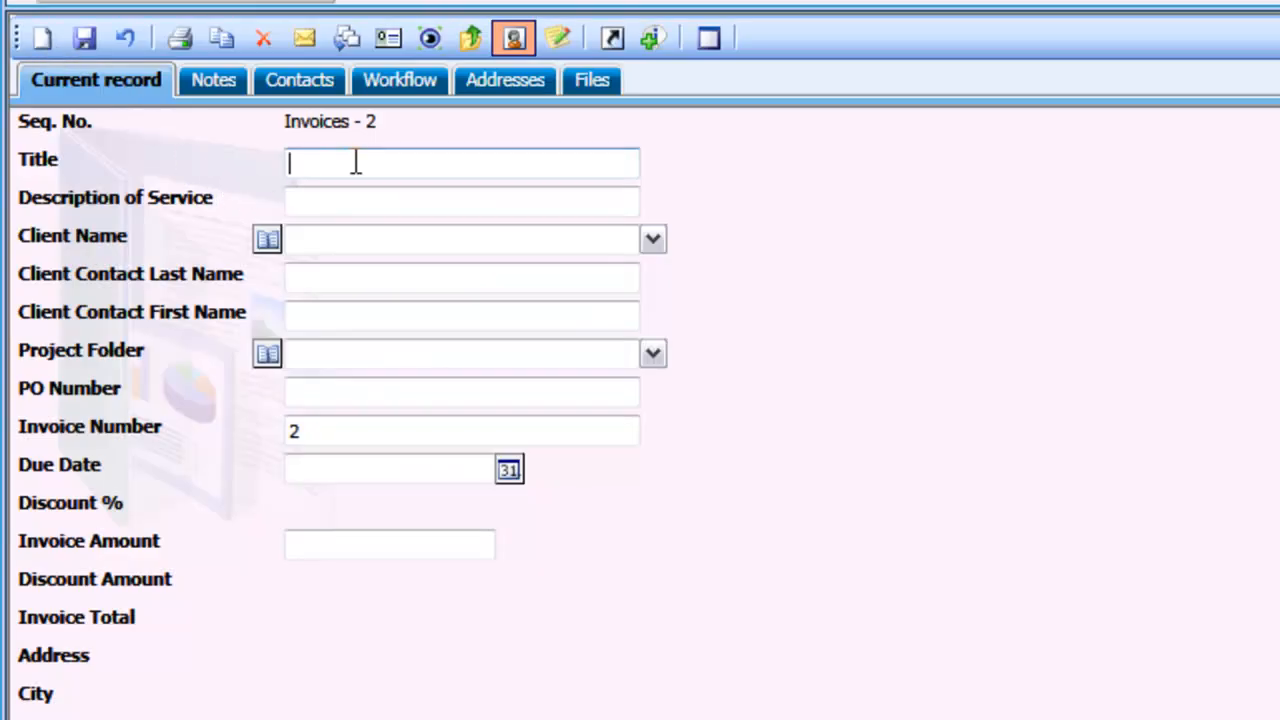
text(Stage 1)
key(Tab)
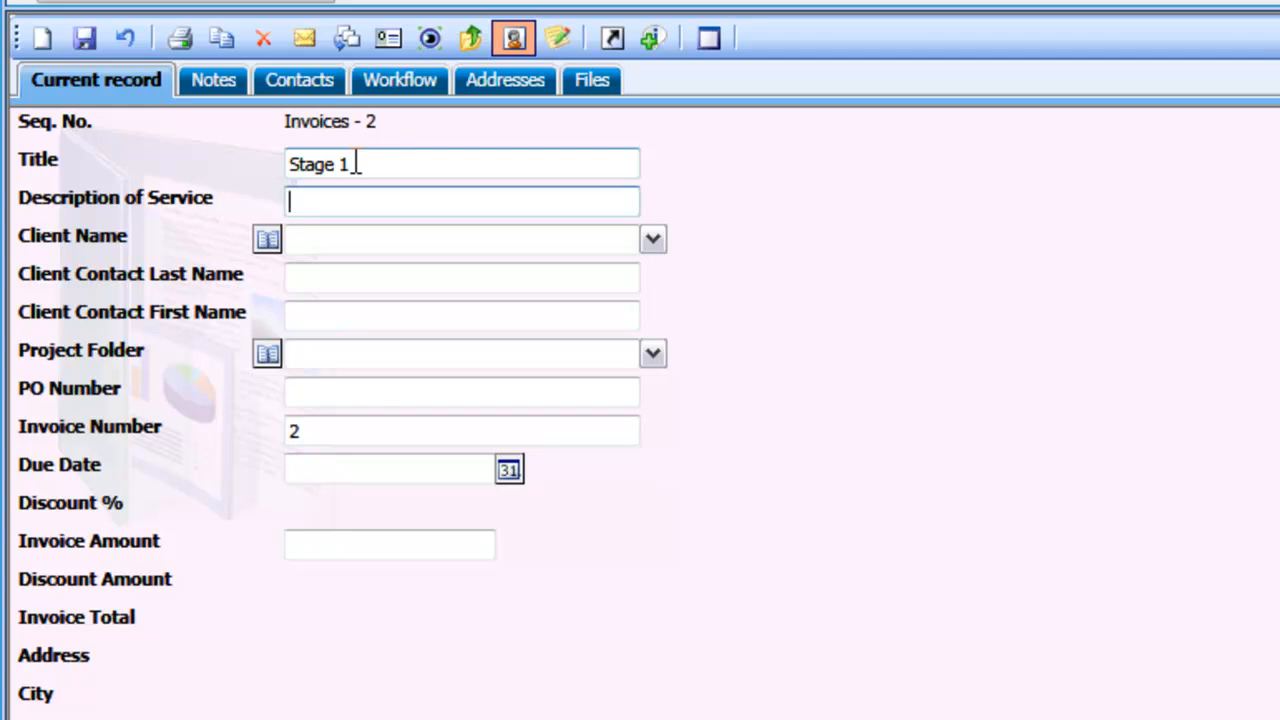
text(Update Data)
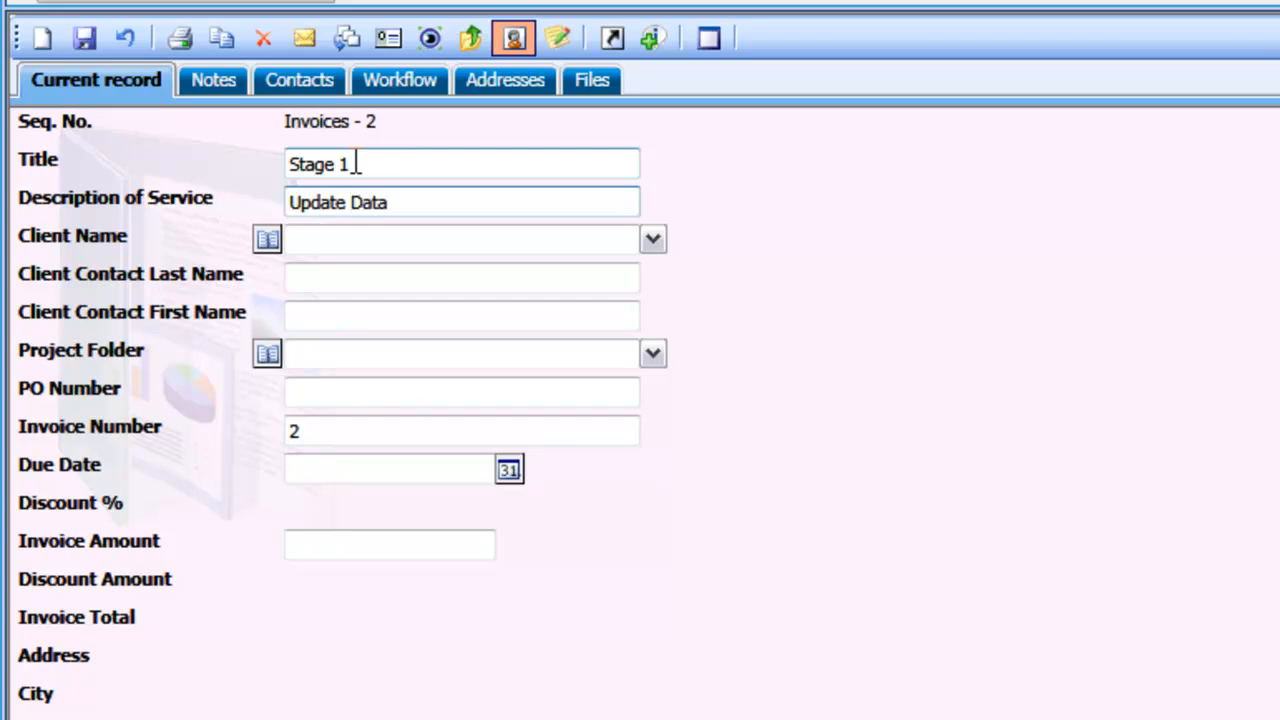
key(Tab)
Set the Stage 1 invoice's client to Microtech with its first listed contact, and link the Microtech Project Mayhem project folder
key(alt+Down)
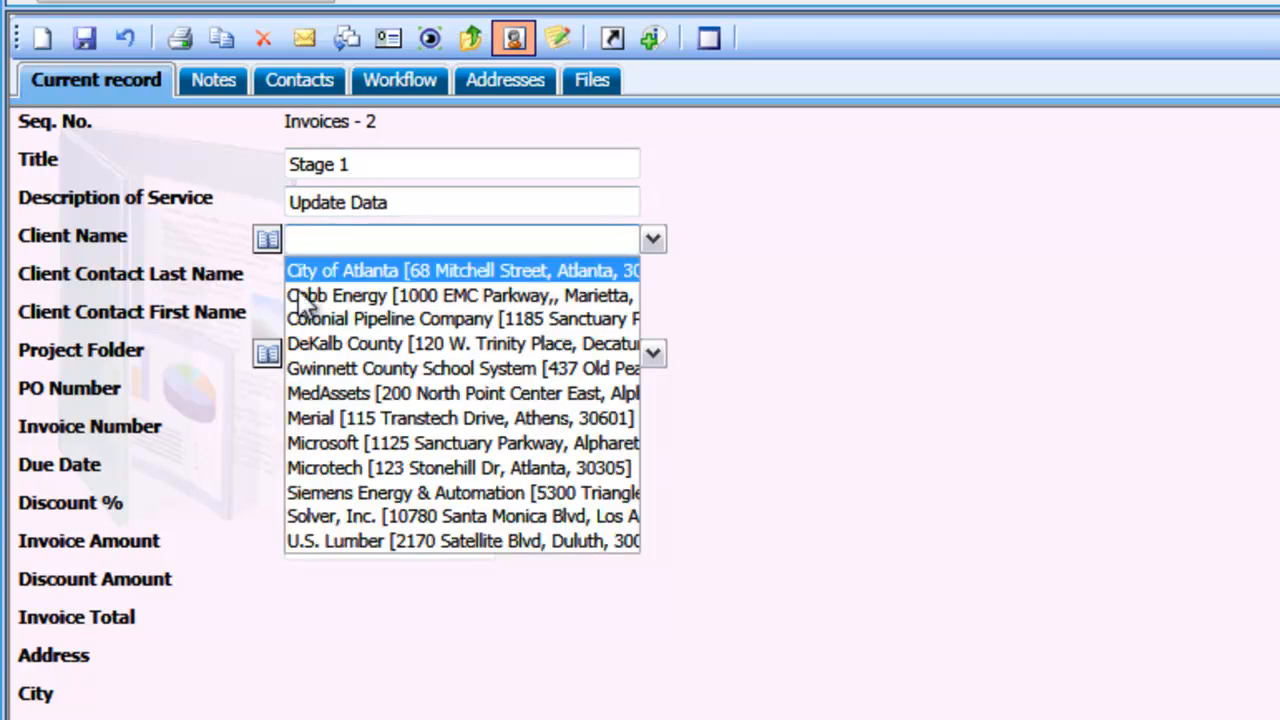
click(392, 469)
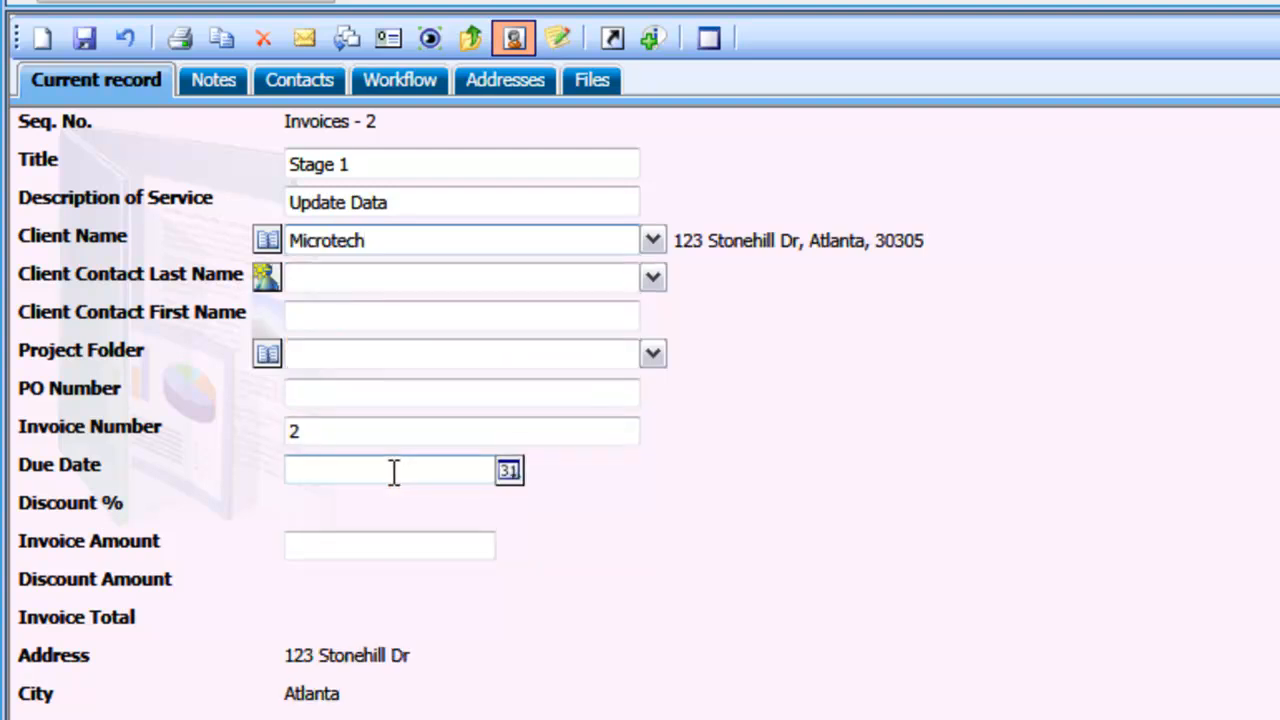
click(658, 271)
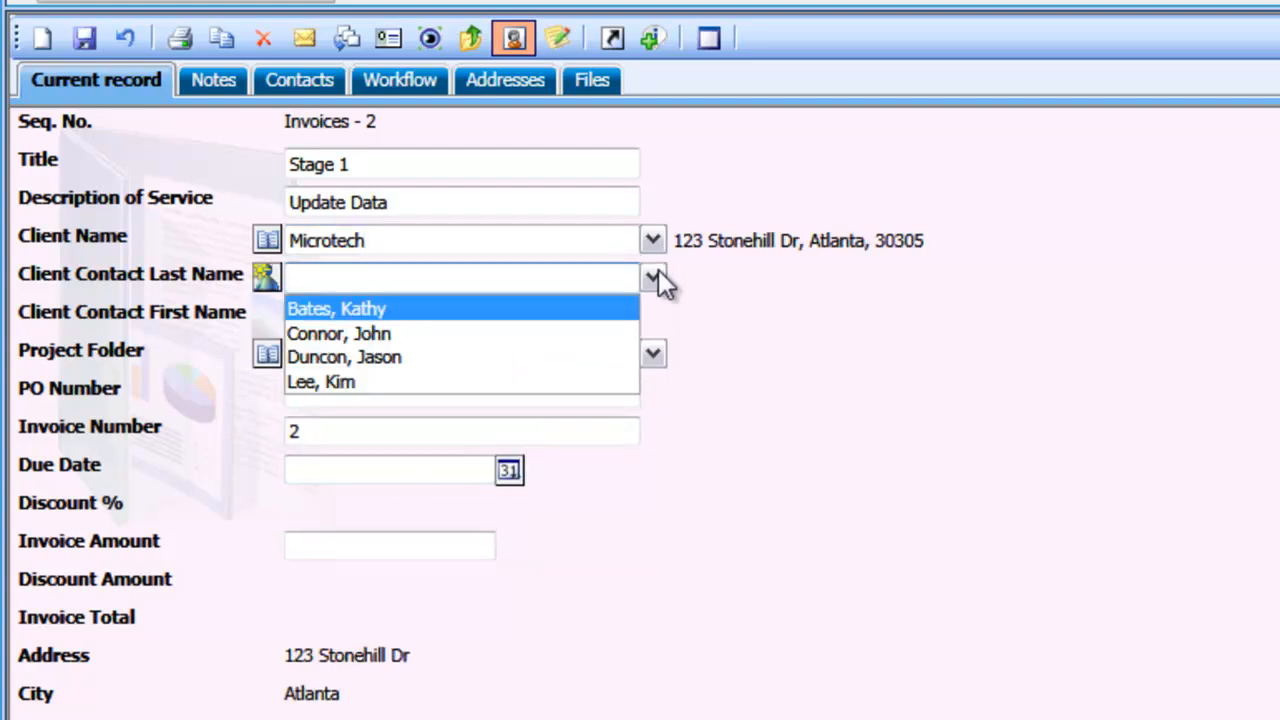
click(602, 311)
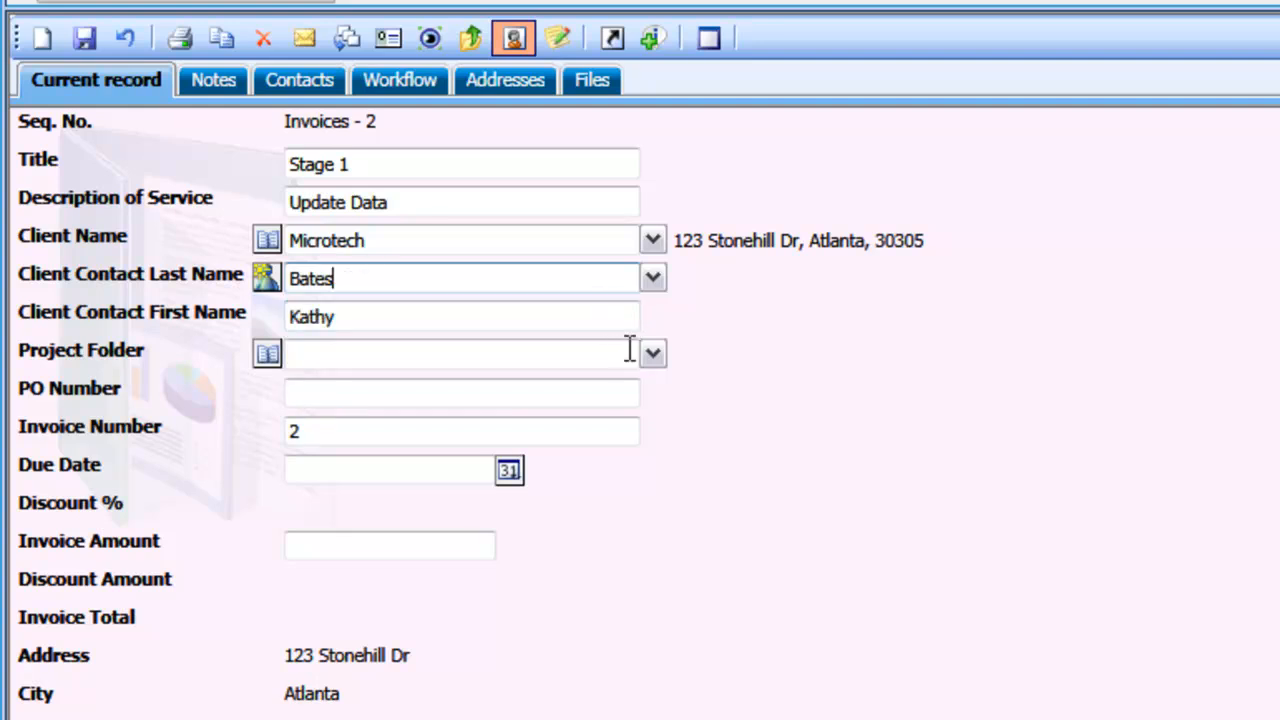
click(656, 360)
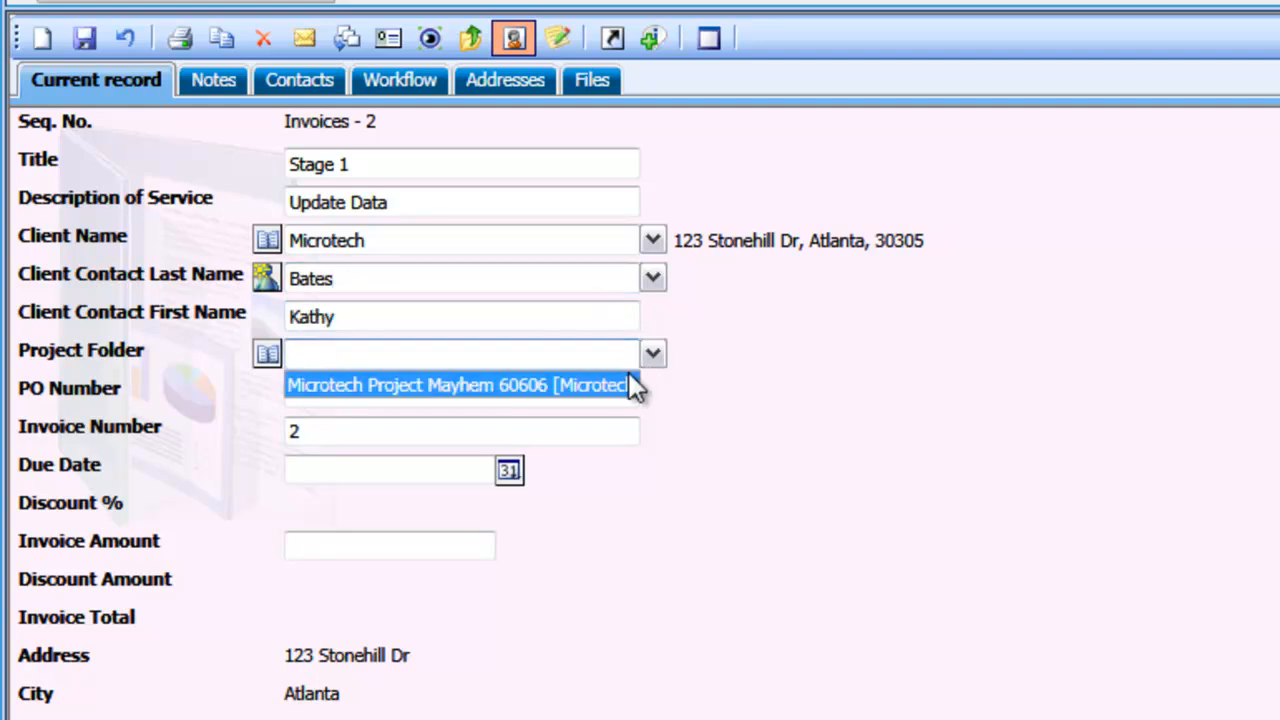
click(622, 384)
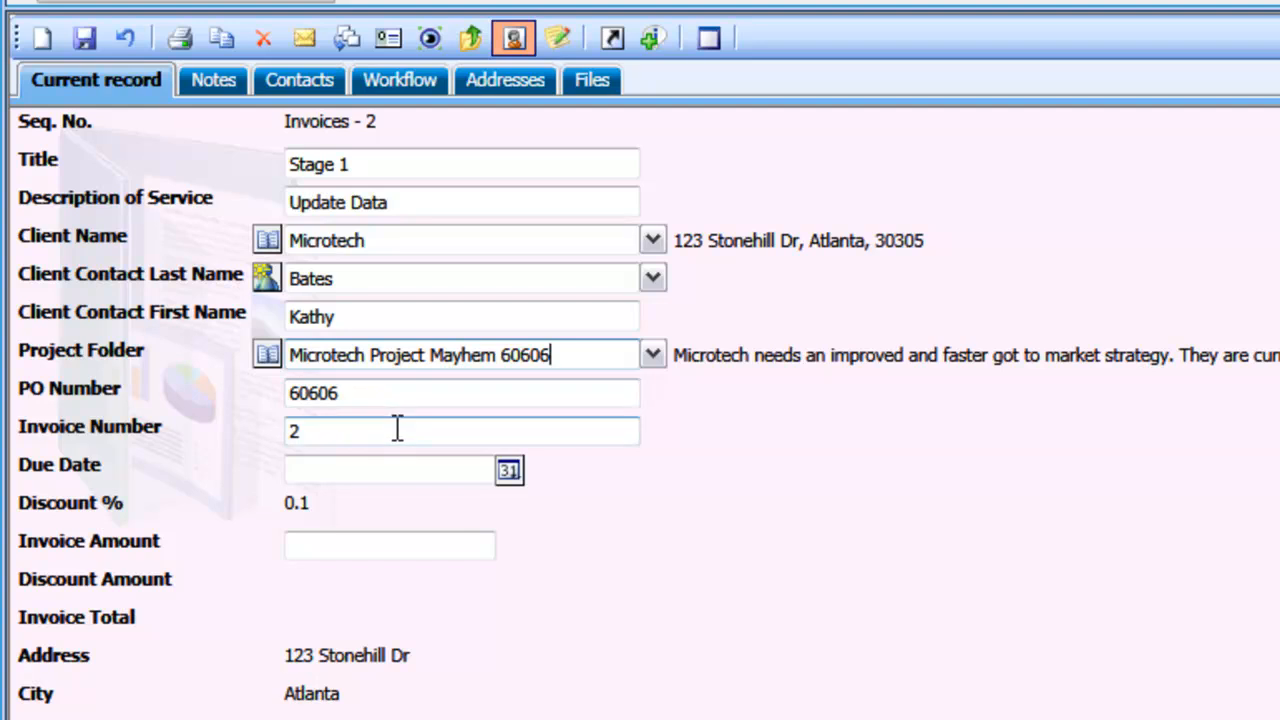
Set the Stage 1 invoice's due date to Jul 01, 2011 and its invoice amount to 10000
click(509, 472)
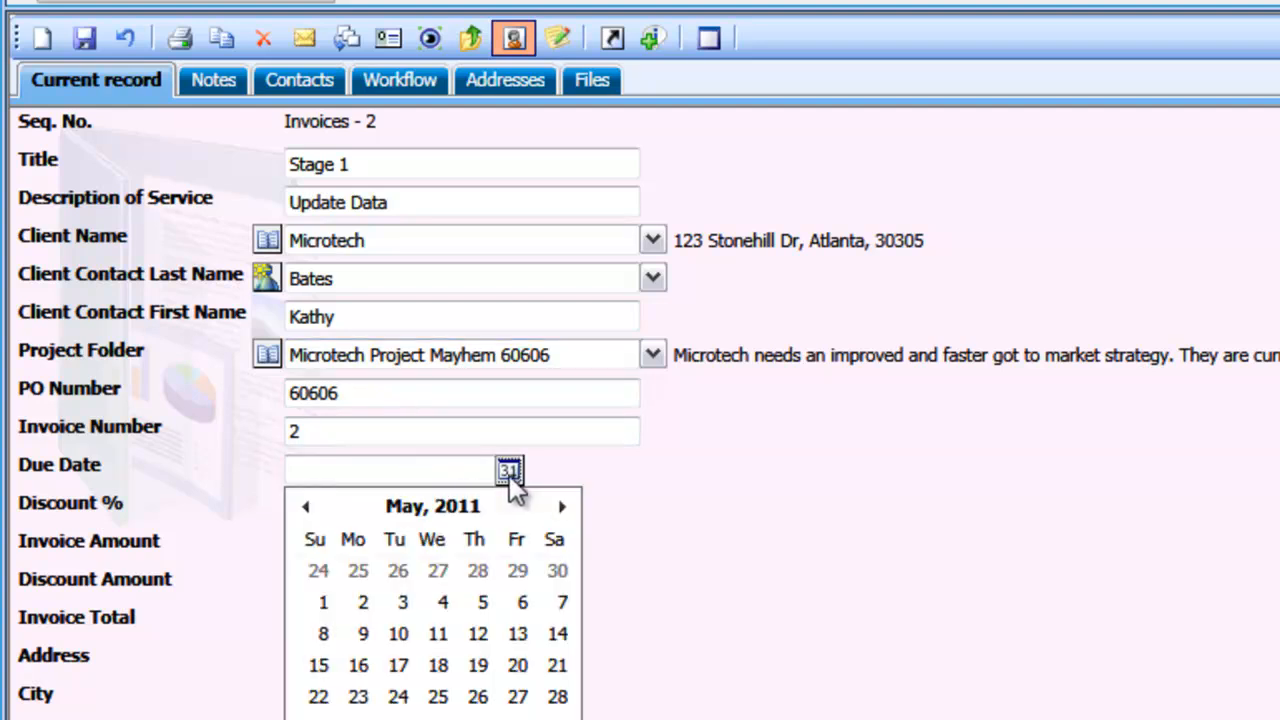
click(563, 508)
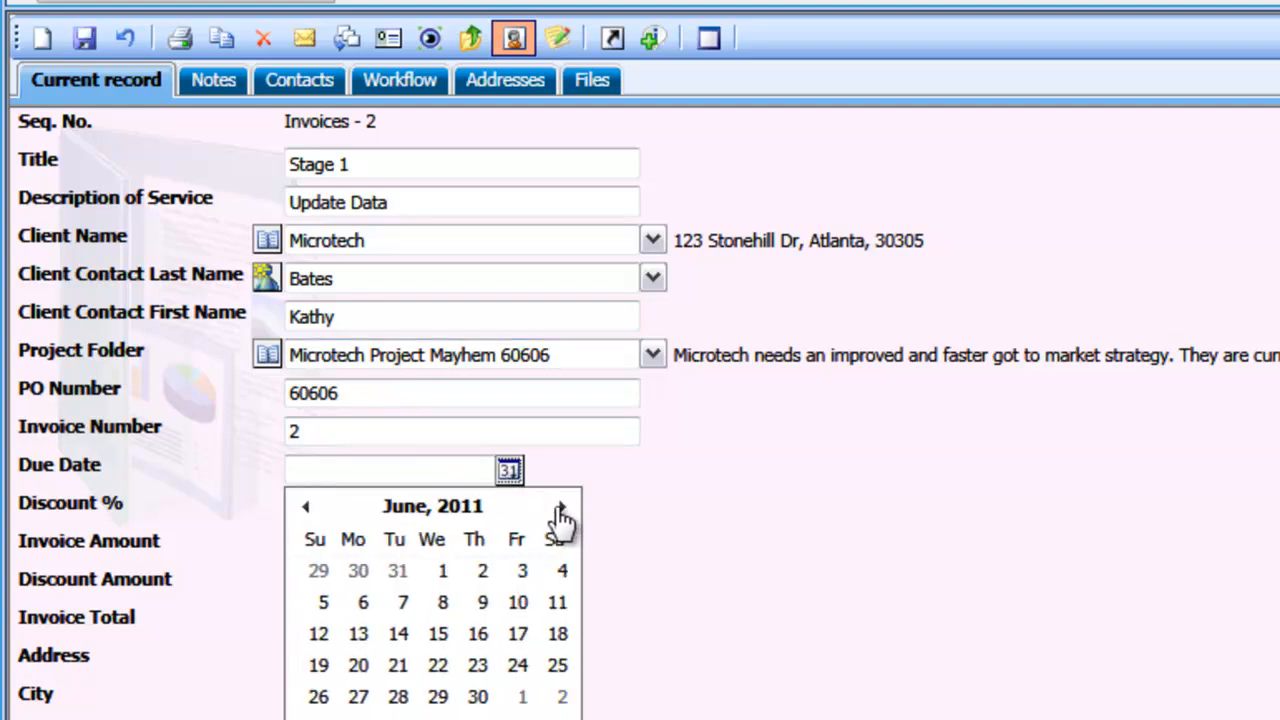
click(521, 697)
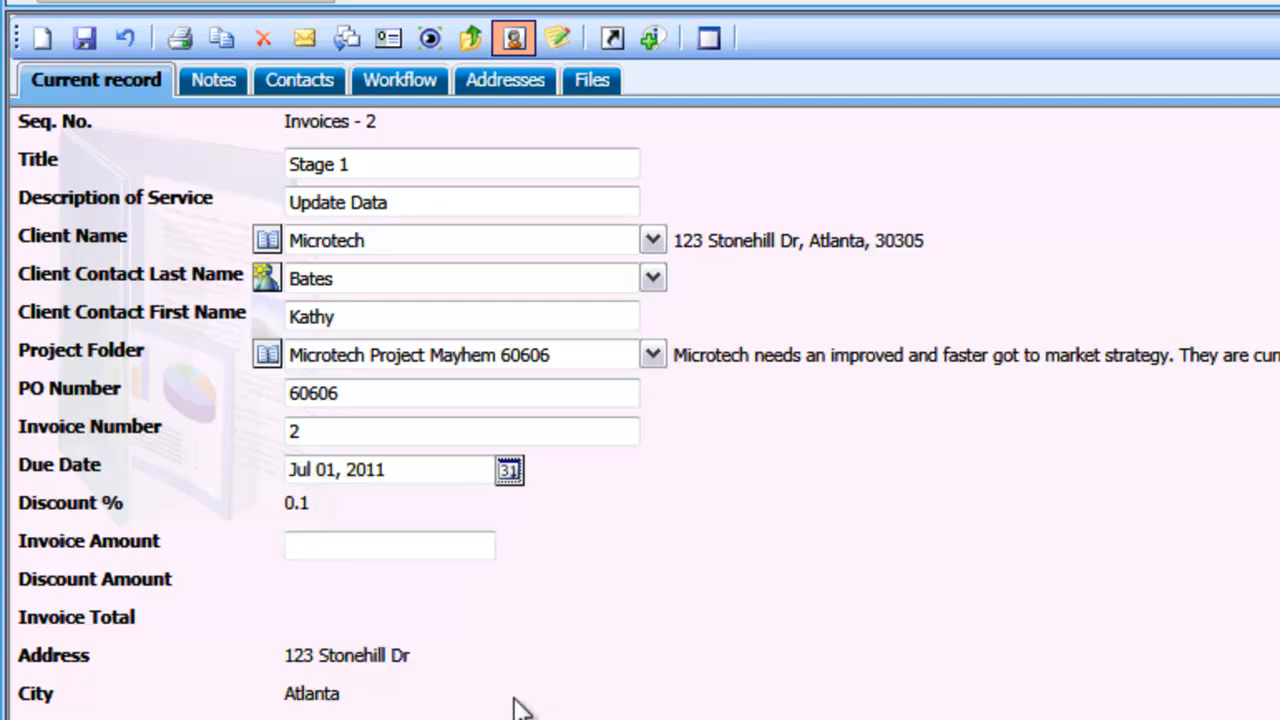
click(432, 545)
text(10000)
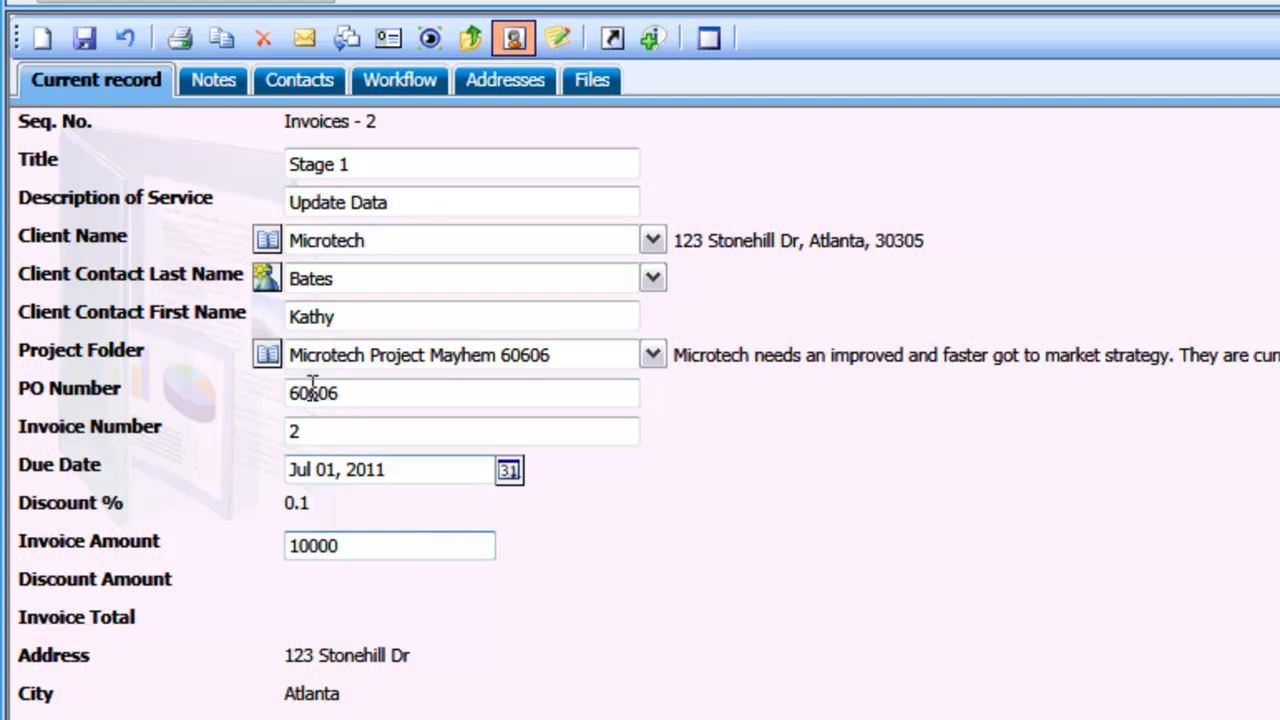
Save the Stage 1 invoice and recheck the project budget in the Microtech Project Mayhem project folder
click(87, 45)
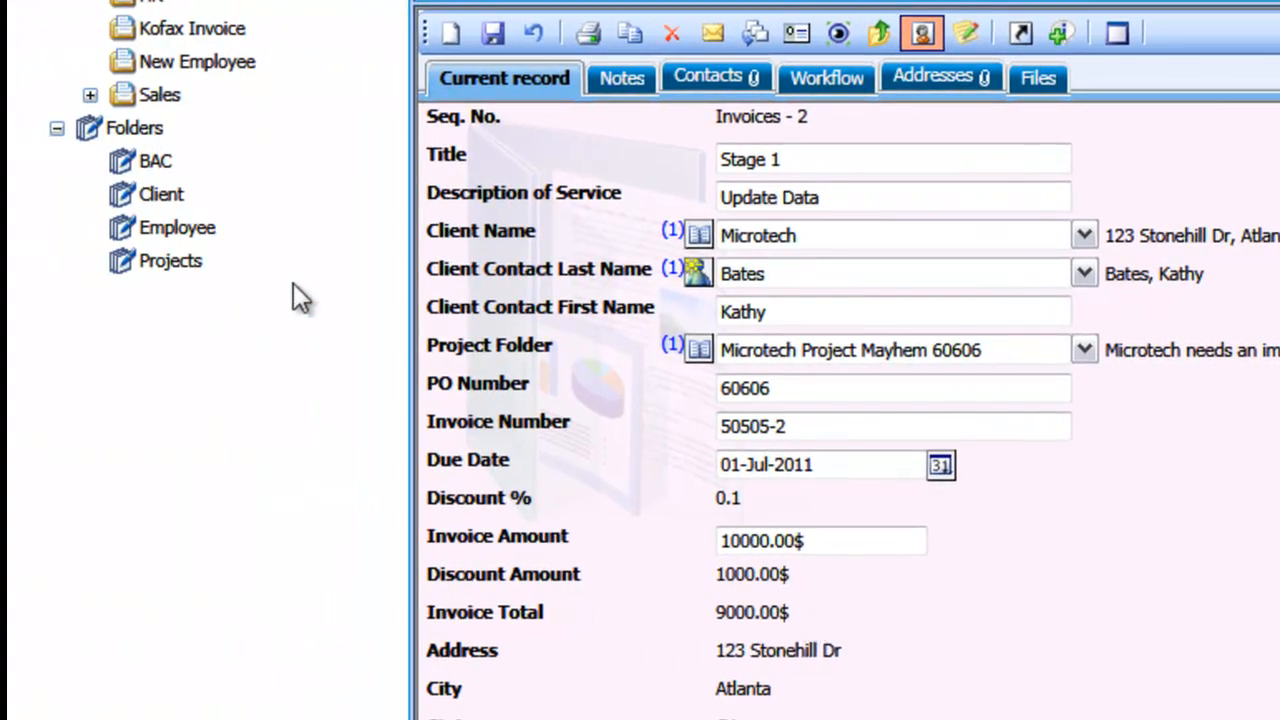
click(173, 261)
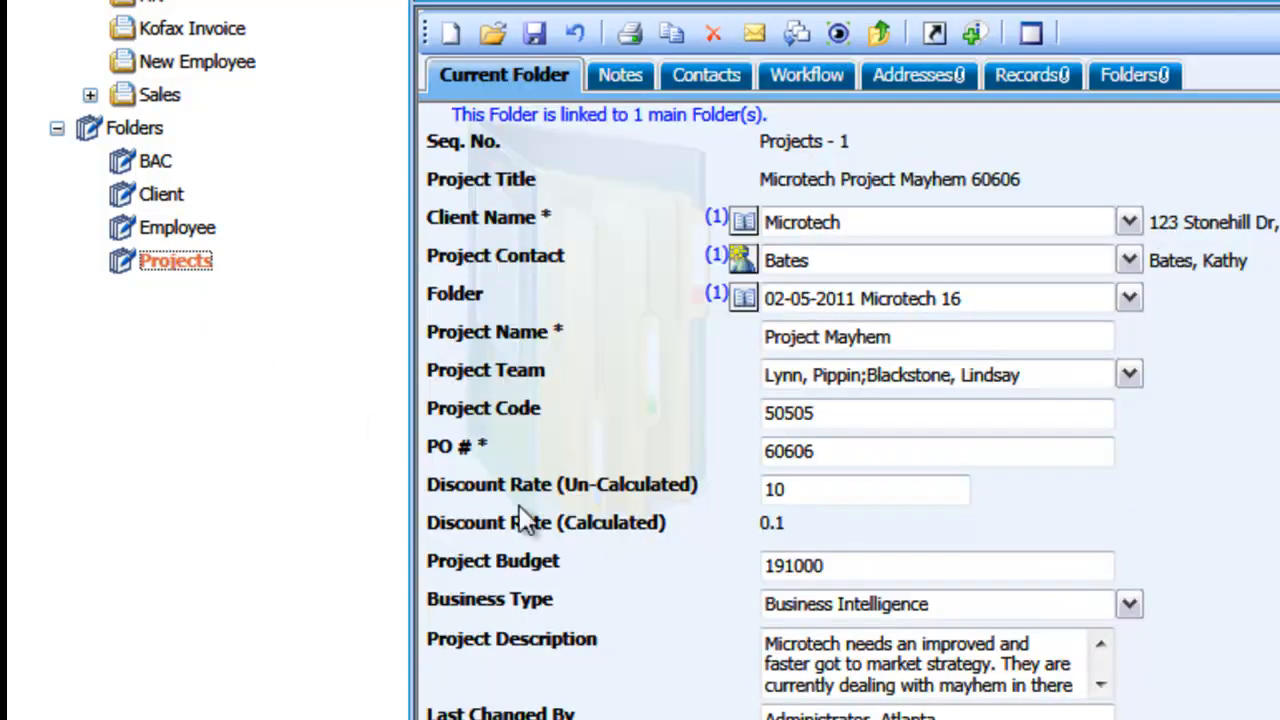
click(882, 565)
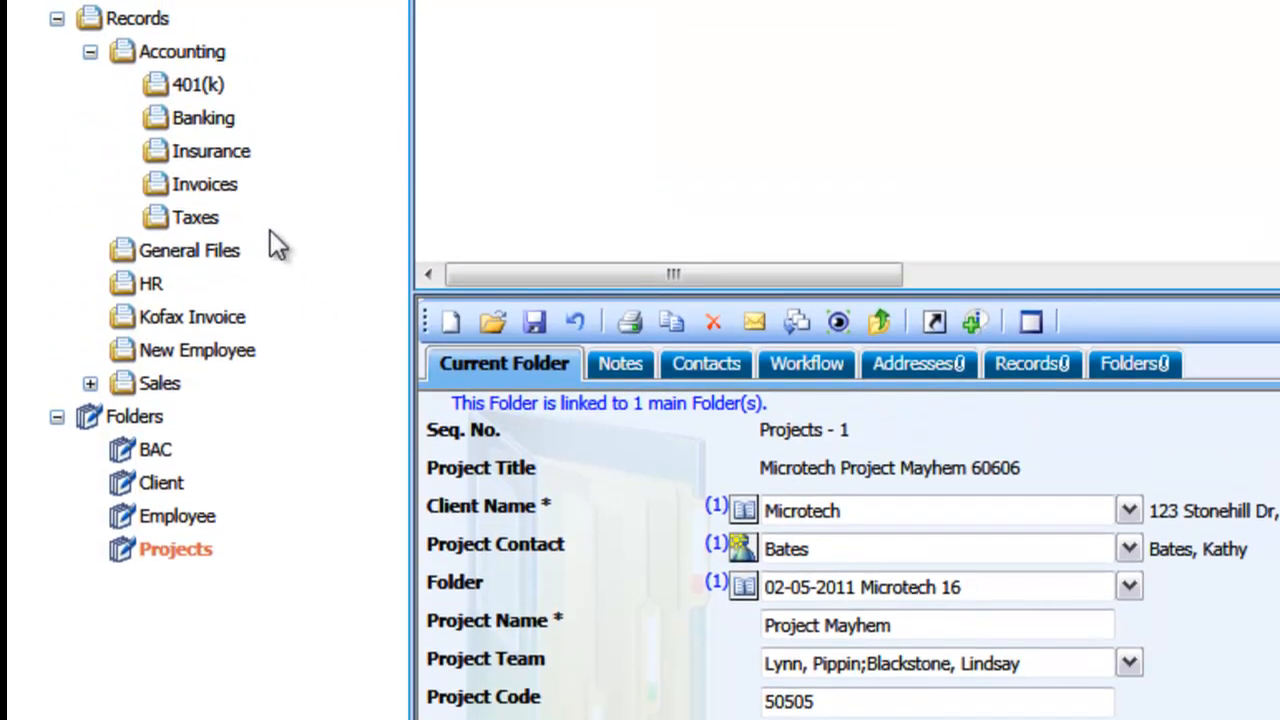
Generate a file for the Stage 1 invoice record from the Invoice template, described as "Stage 1 invoice", and return to the record's details
click(211, 186)
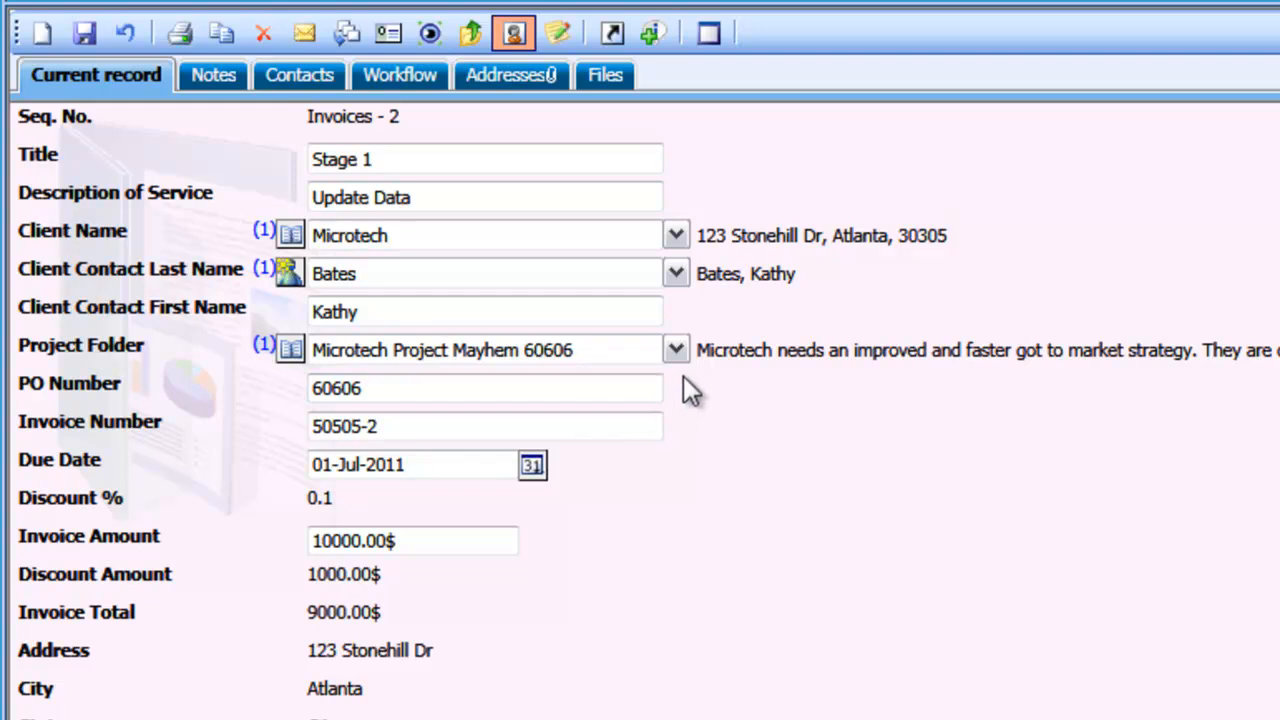
click(606, 84)
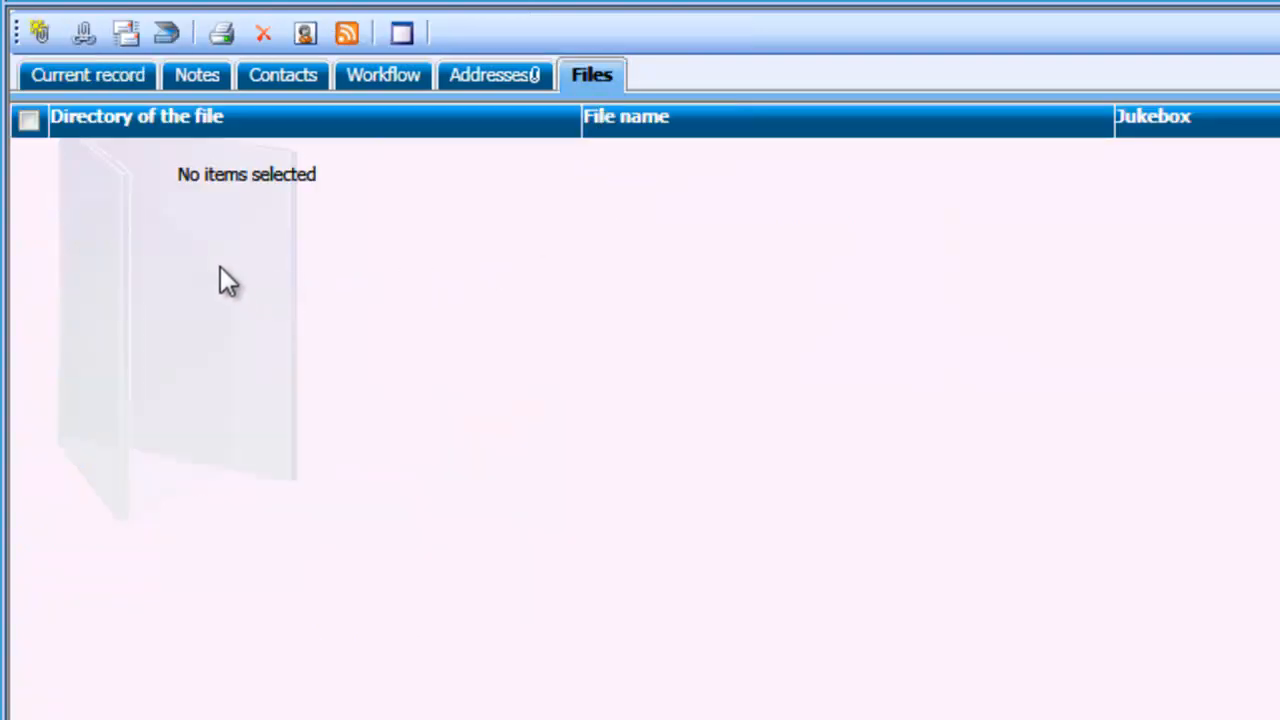
click(40, 35)
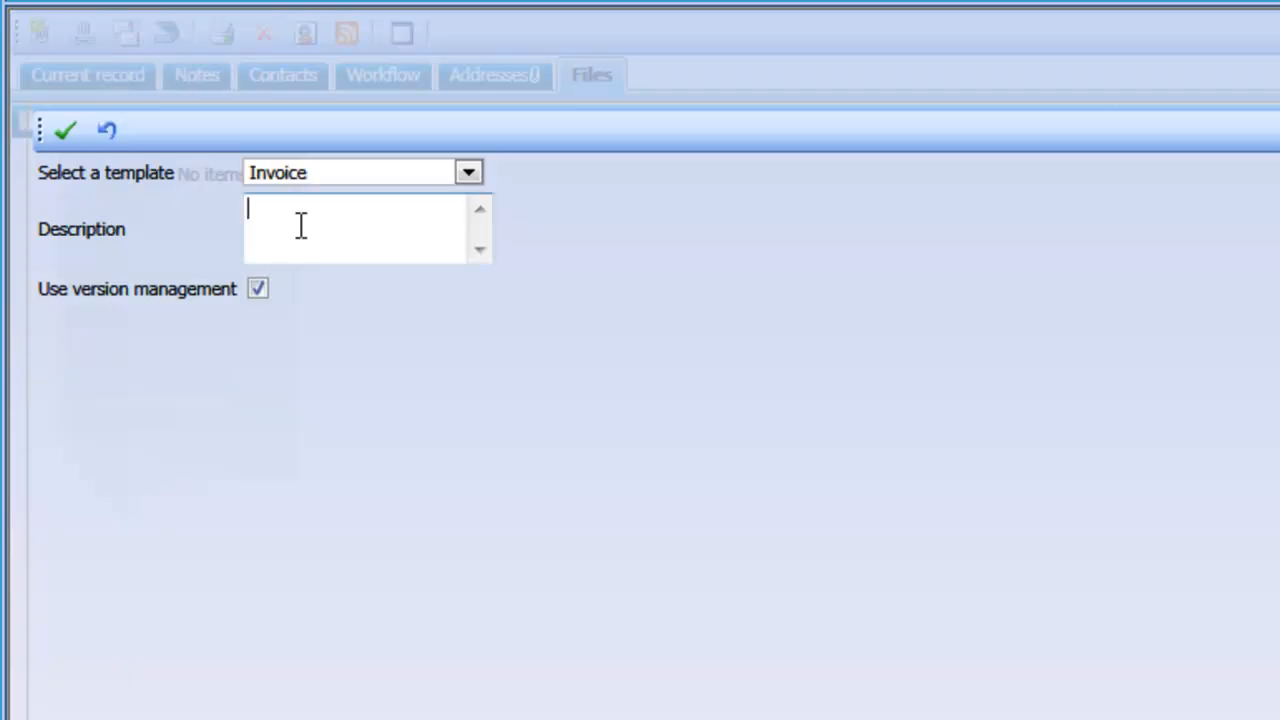
text(Stage 1 invoice)
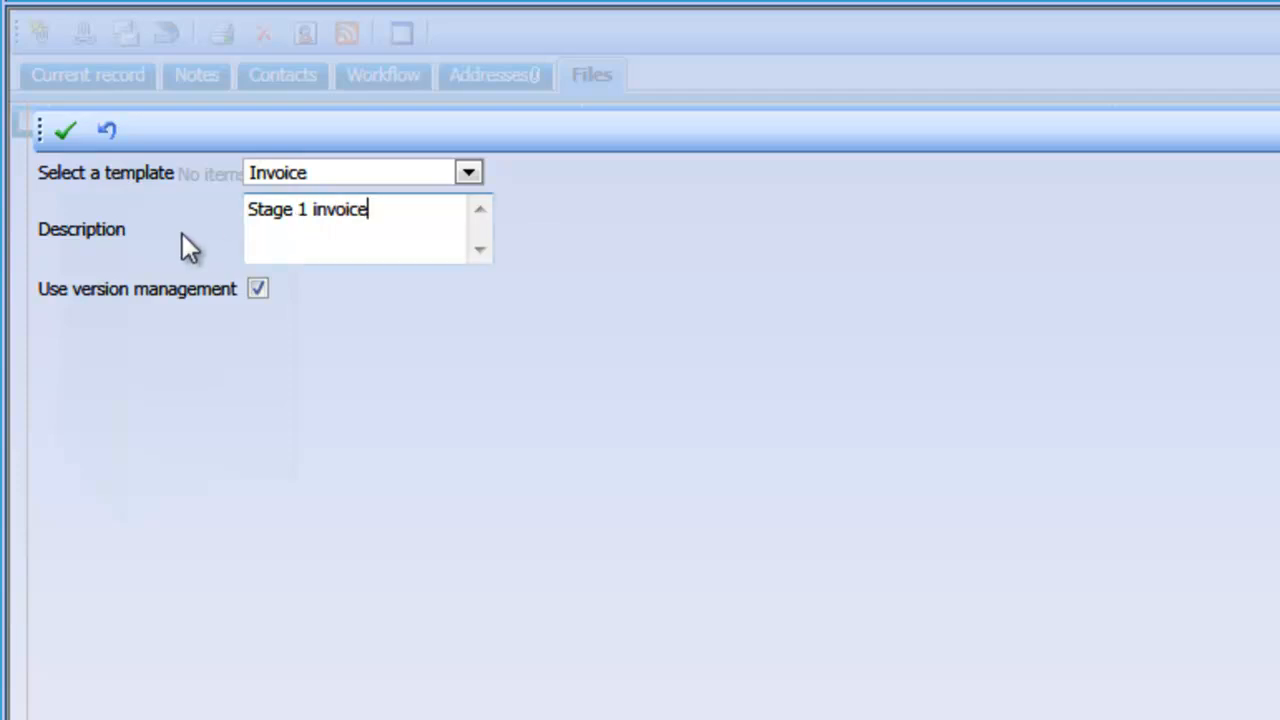
click(66, 131)
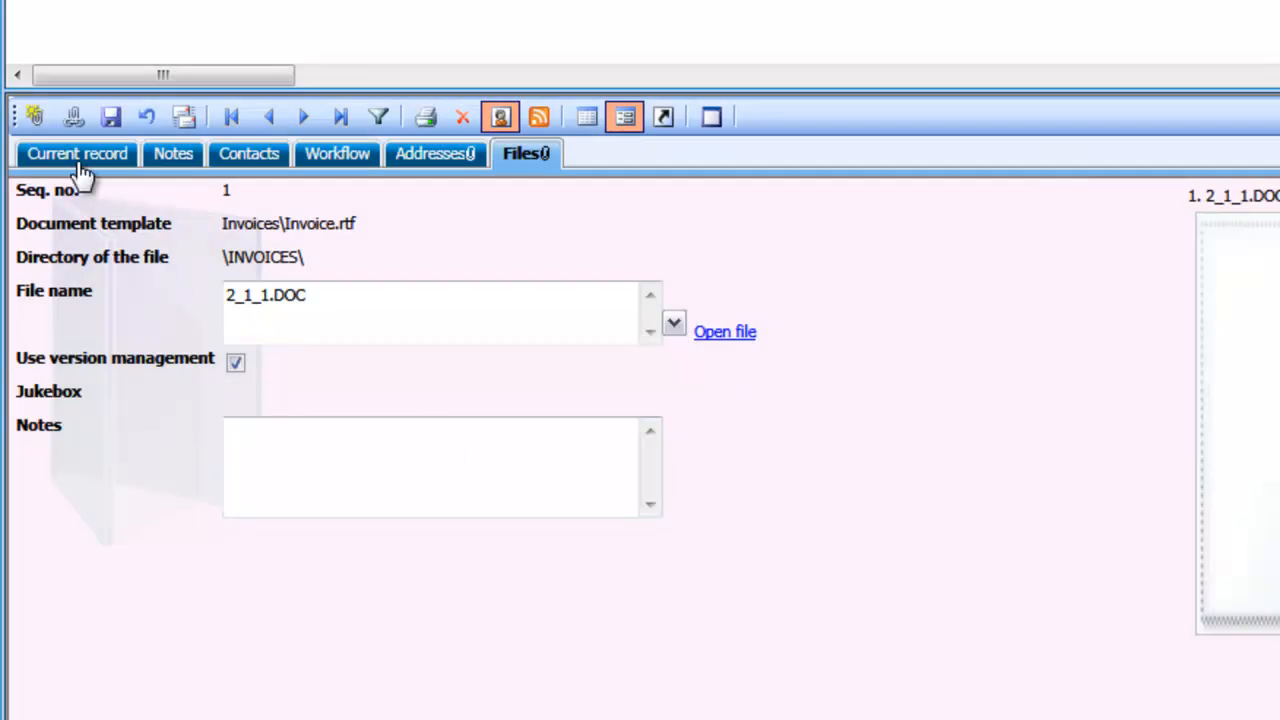
click(80, 163)
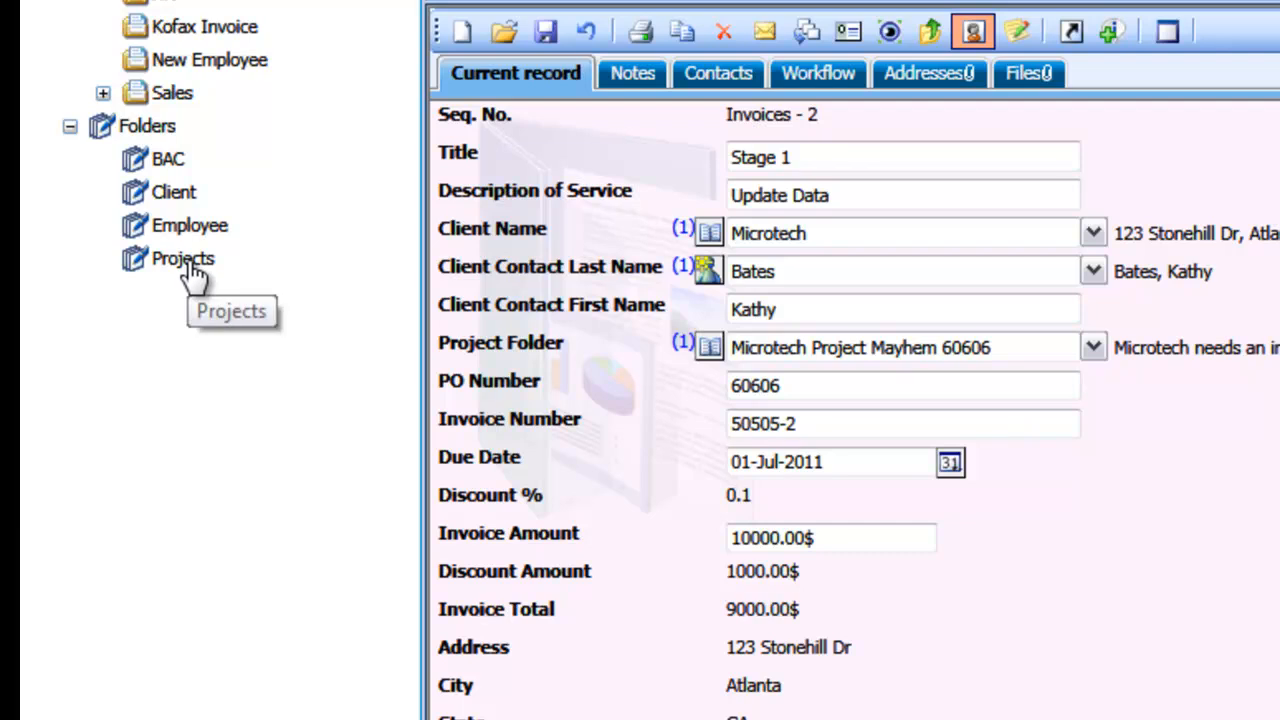
Review the linked folders, invoice records and addresses of the Microtech Project Mayhem project folder, ending on its main details
click(188, 260)
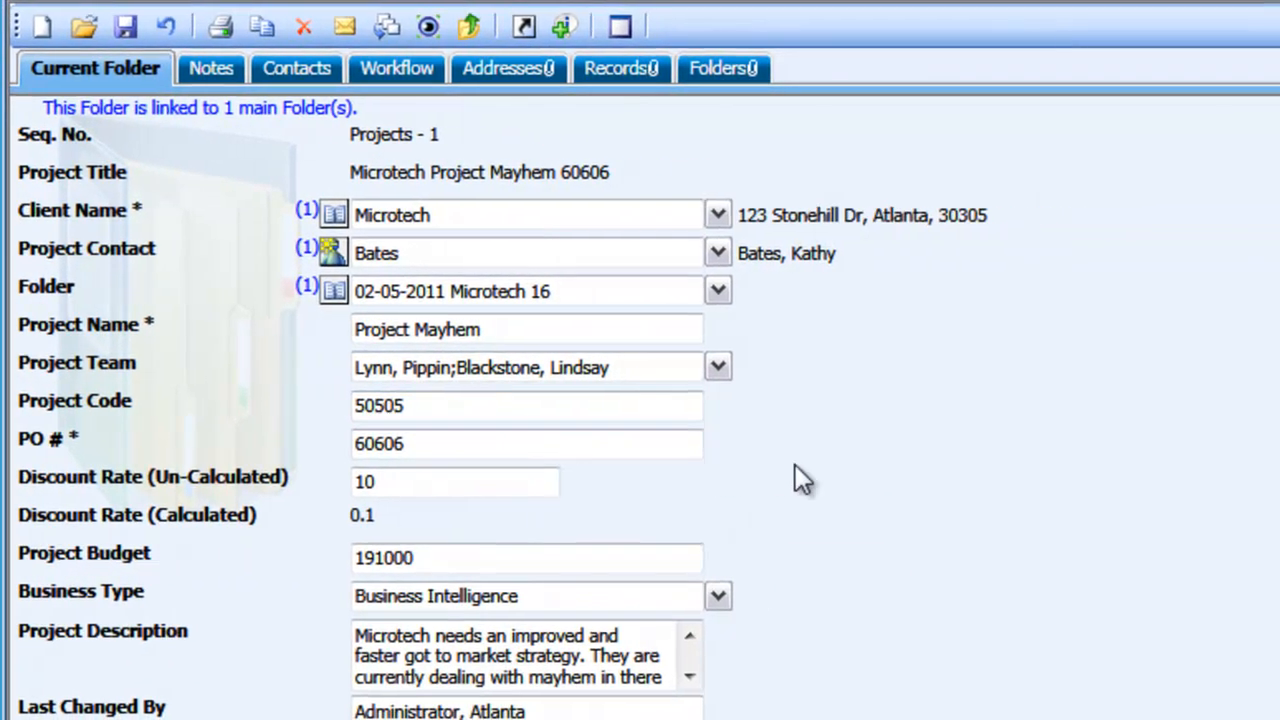
click(720, 68)
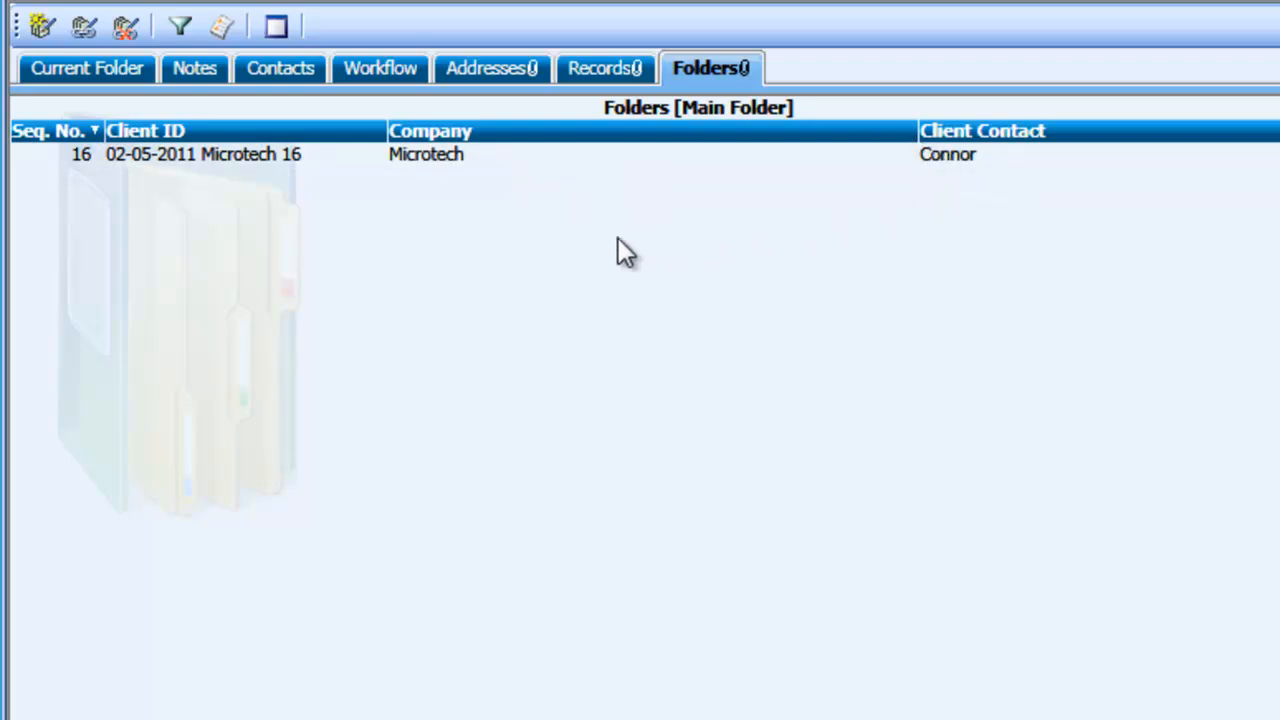
click(598, 86)
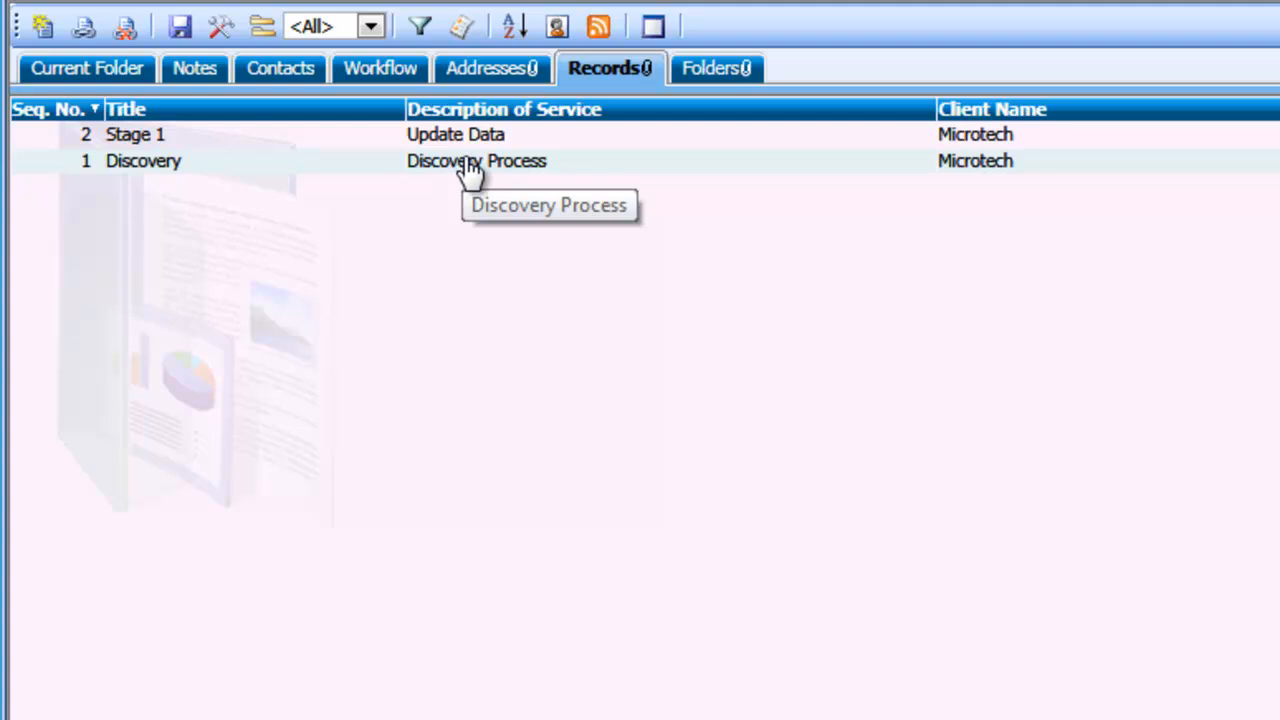
click(508, 84)
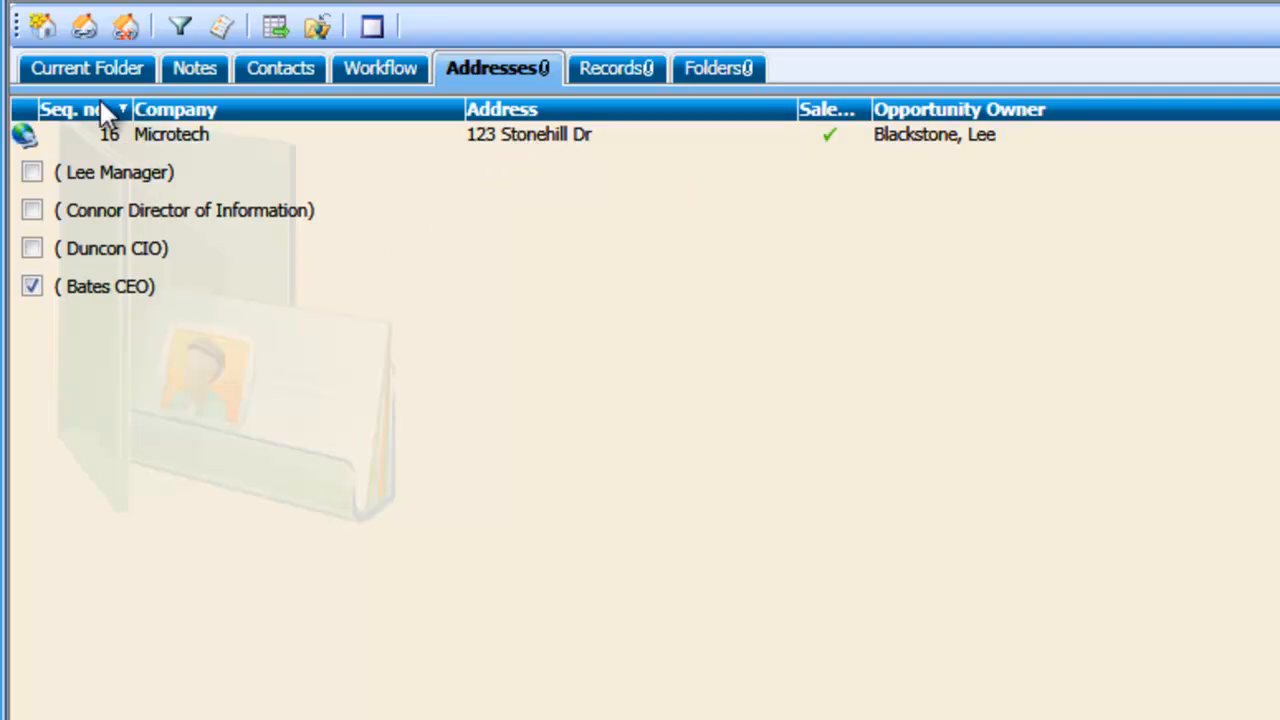
click(90, 72)
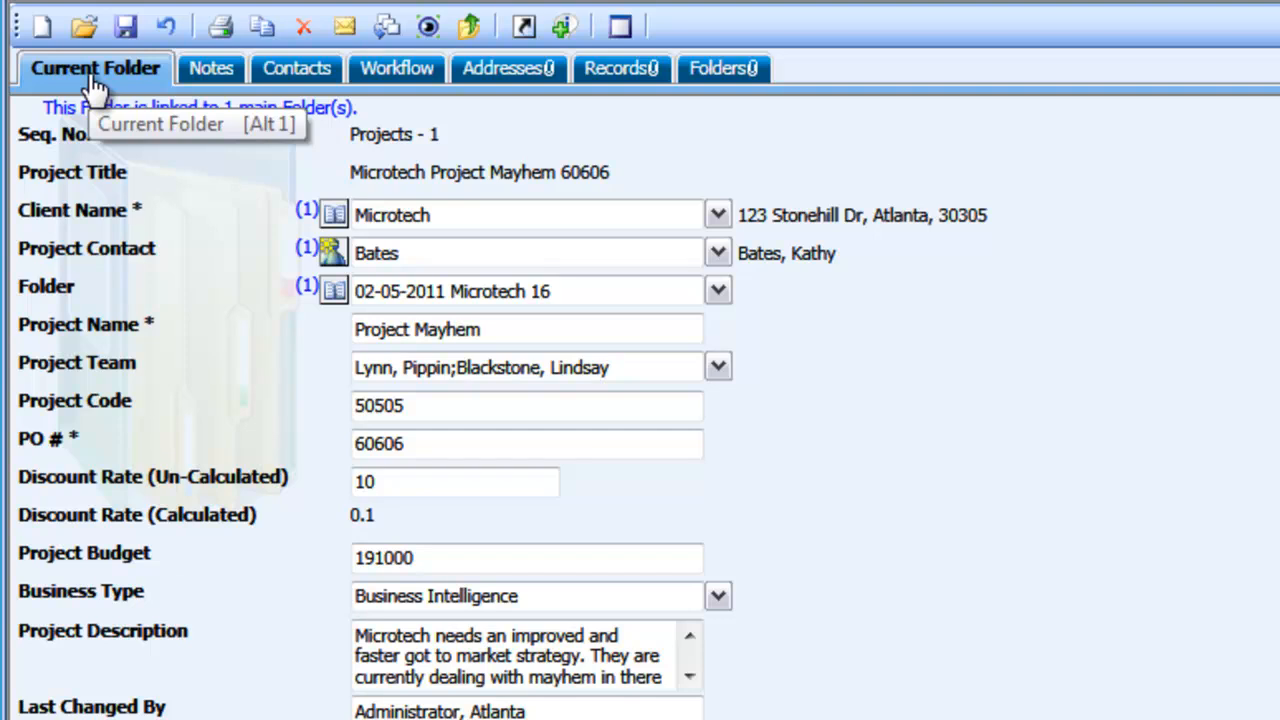